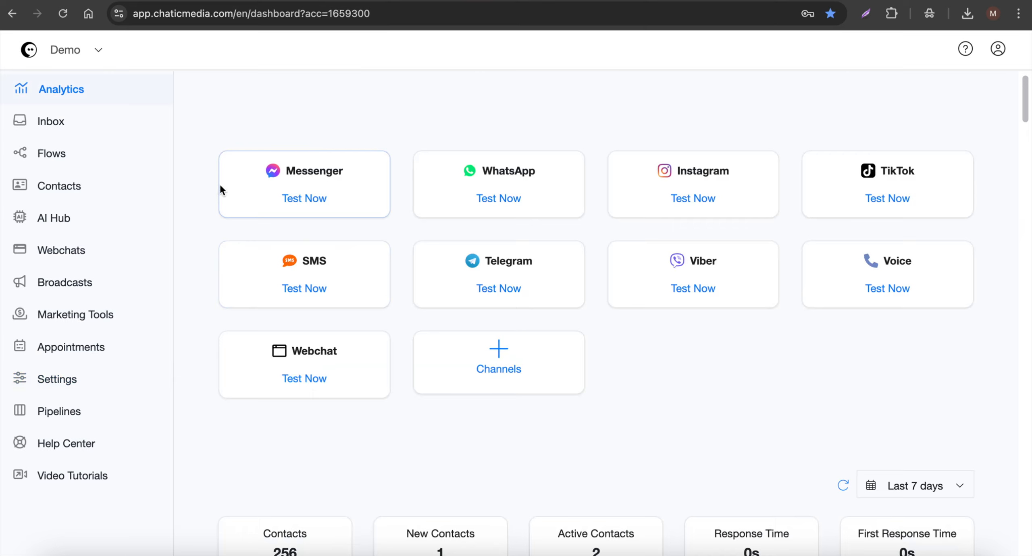
- Review the list of messaging channels in the settings and expand the OpenAI ChatGPT section among the integrations
{"action": "scroll", "coordinate": [220, 185], "scroll_direction": "down", "scroll_amount": 1}
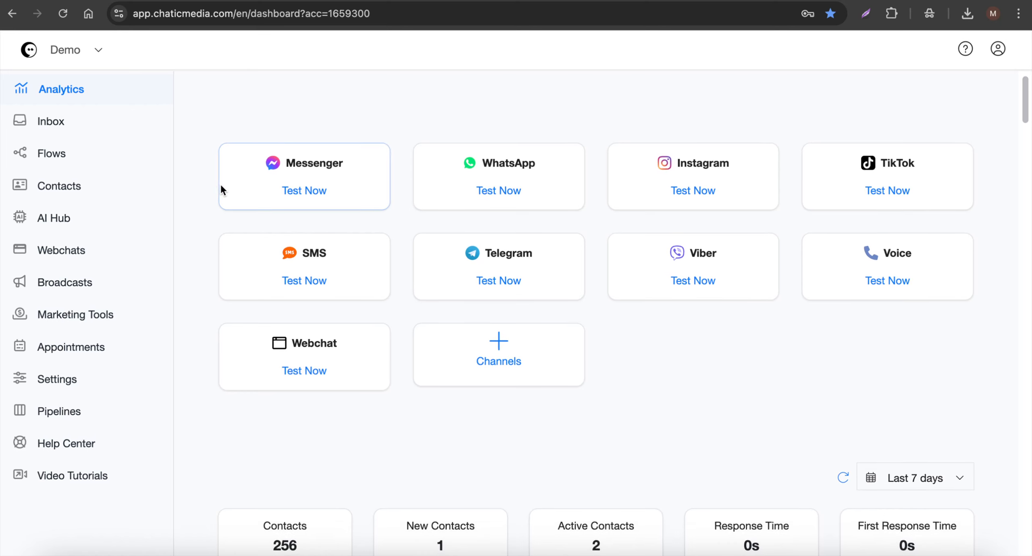
{"action": "left_click", "coordinate": [221, 186]}
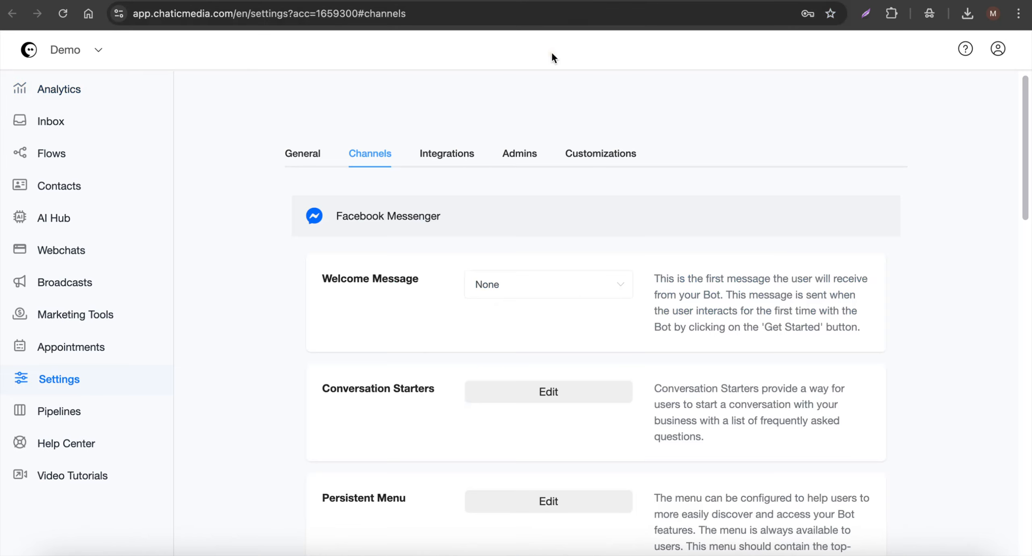
{"action": "left_click", "coordinate": [406, 219]}
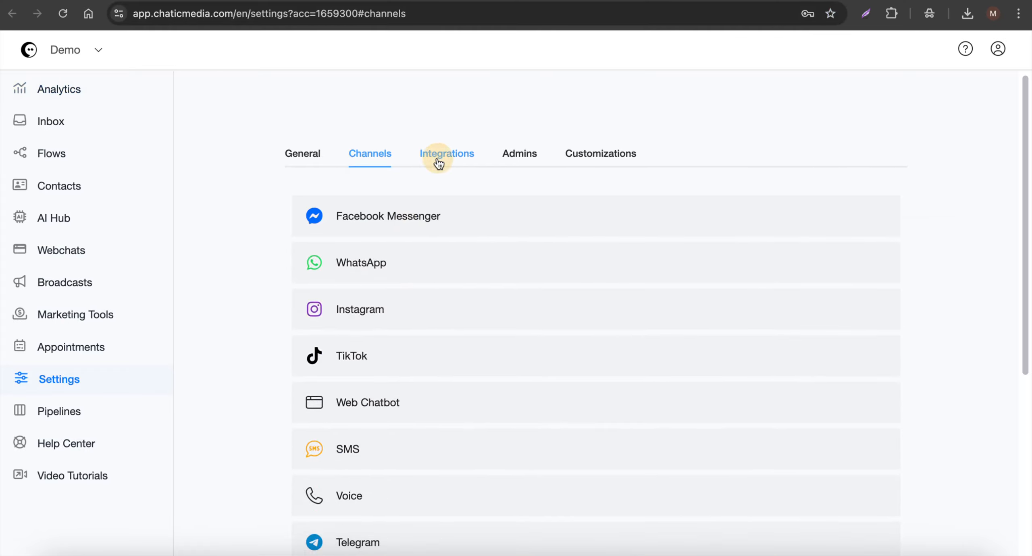
{"action": "left_click", "coordinate": [435, 157]}
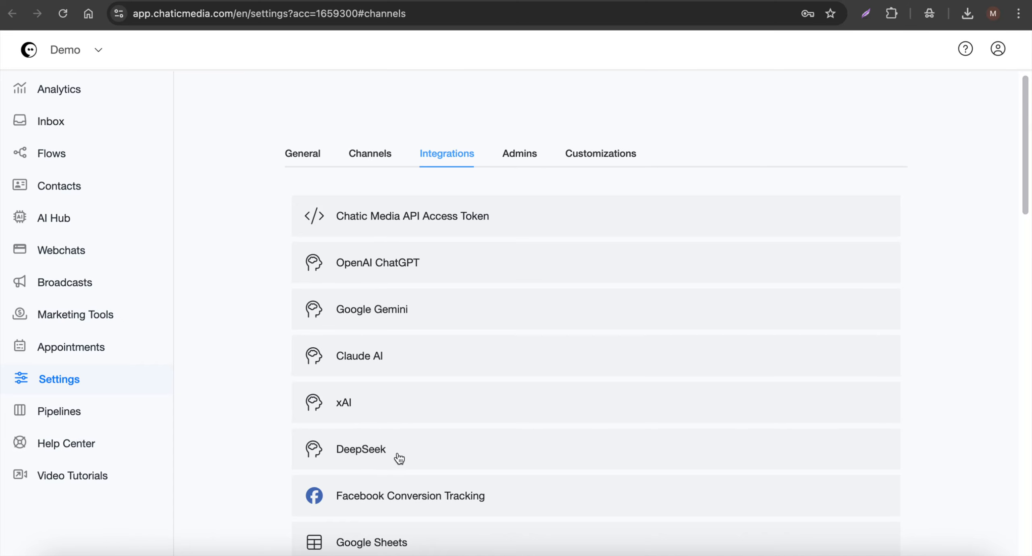
{"action": "left_click", "coordinate": [402, 260]}
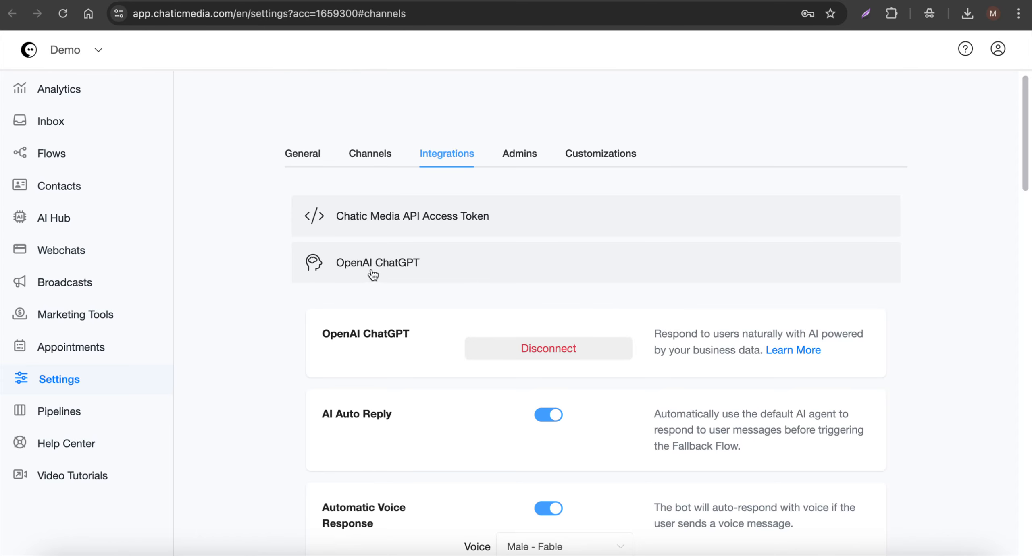
- Read the OpenAI ChatGPT help article on connecting an API key, and collapse the integration section in the settings
{"action": "left_click", "coordinate": [776, 349]}
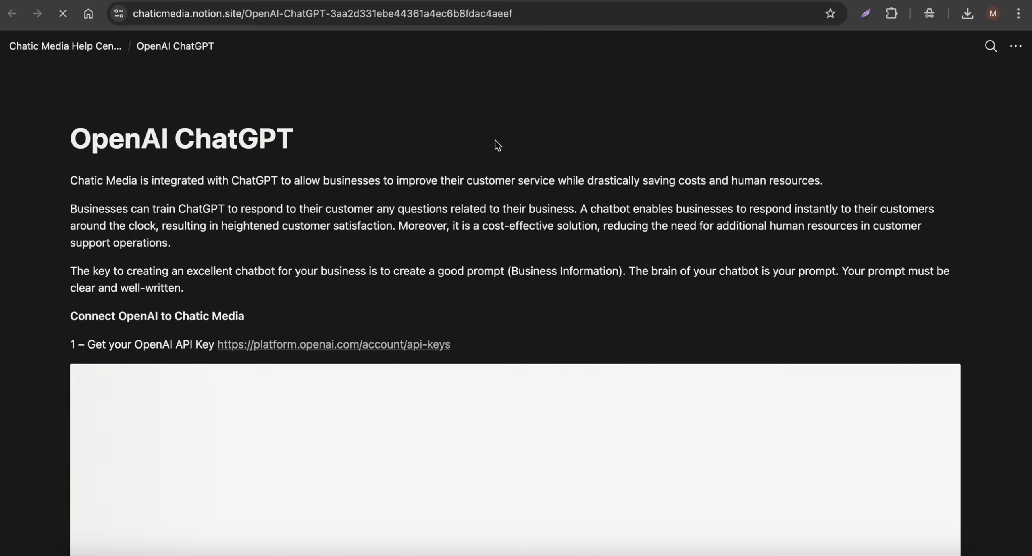
{"action": "scroll", "coordinate": [302, 289], "scroll_direction": "down", "scroll_amount": 2}
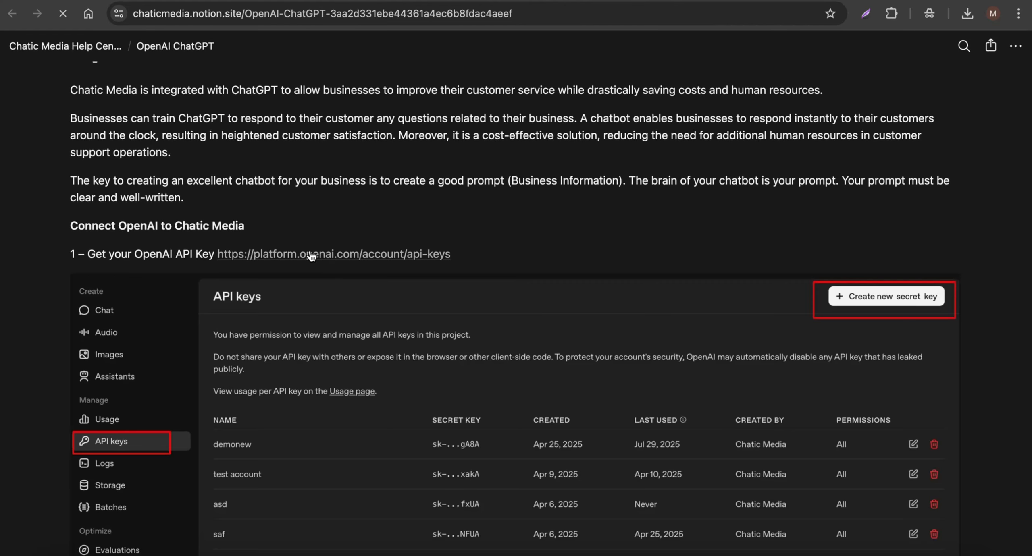
{"action": "scroll", "coordinate": [313, 257], "scroll_direction": "down", "scroll_amount": 2}
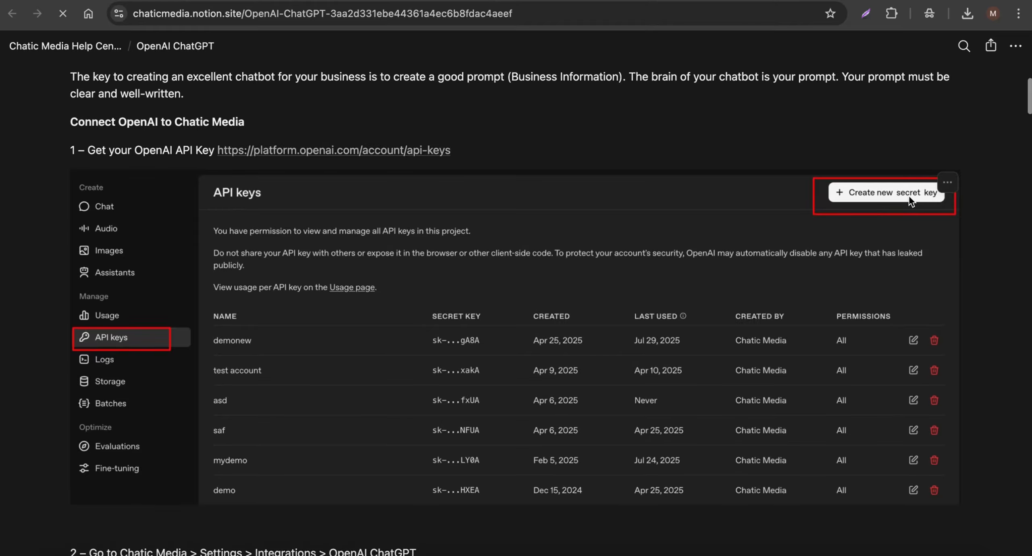
{"action": "scroll", "coordinate": [583, 325], "scroll_direction": "down", "scroll_amount": 12}
{"action": "scroll", "coordinate": [397, 320], "scroll_direction": "down", "scroll_amount": 15}
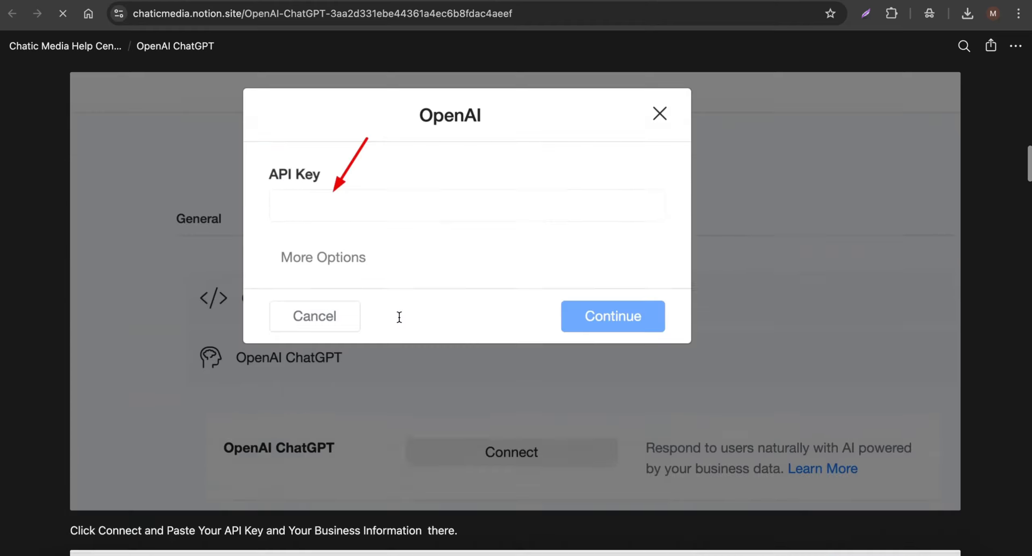
{"action": "scroll", "coordinate": [400, 321], "scroll_direction": "down", "scroll_amount": 8}
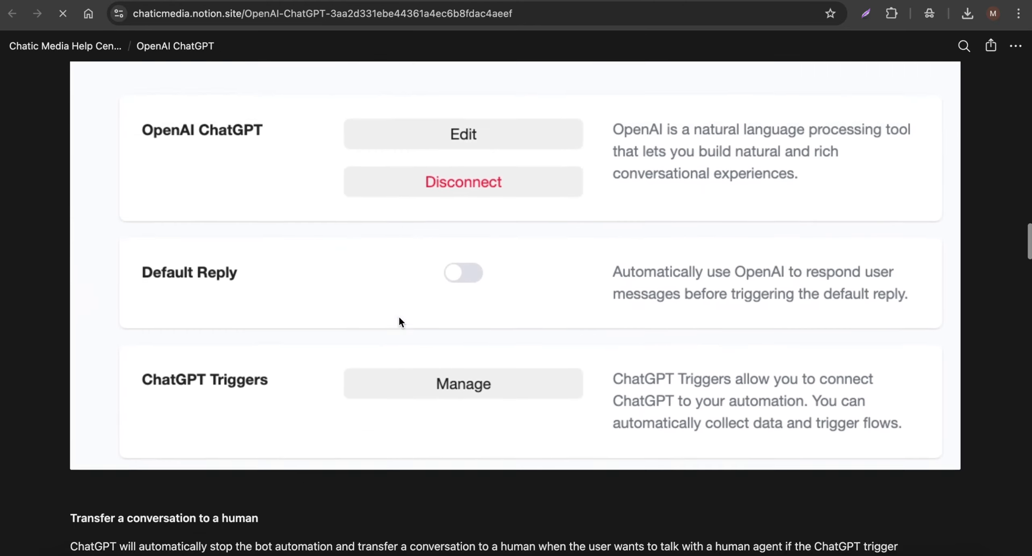
{"action": "scroll", "coordinate": [412, 316], "scroll_direction": "up", "scroll_amount": 20}
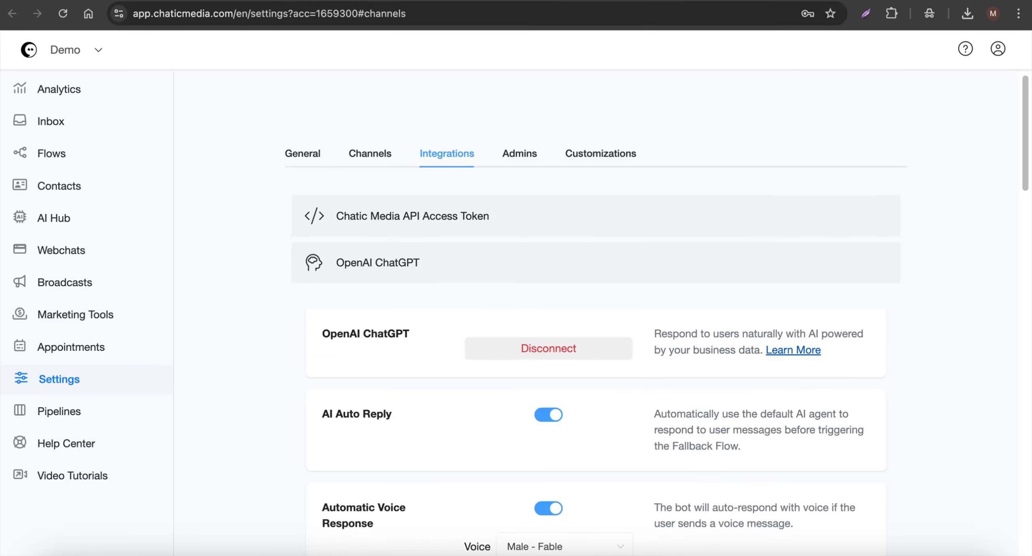
{"action": "left_click", "coordinate": [401, 264]}
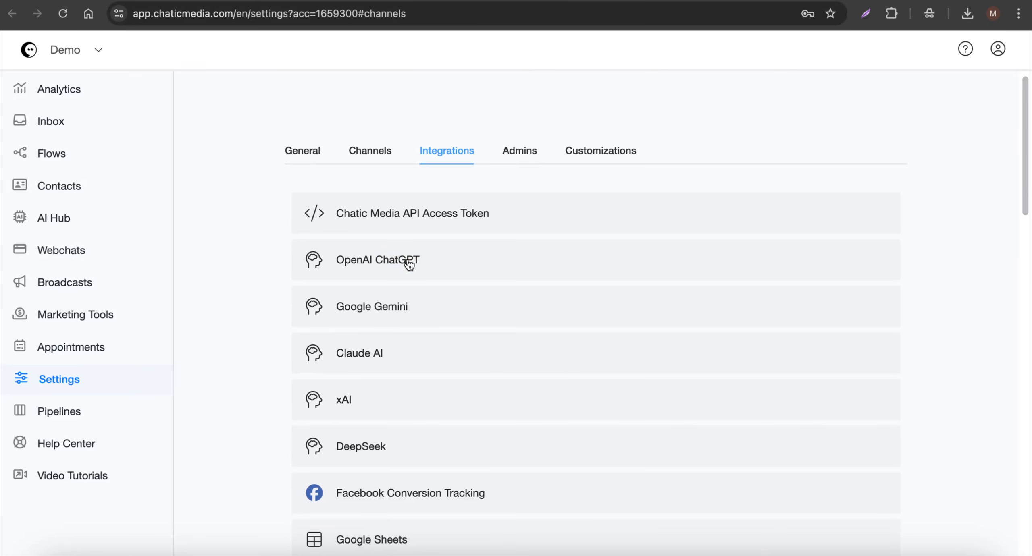
- Open the Image Vault and preview the image fb_welcome_img.png
{"action": "left_click", "coordinate": [964, 50]}
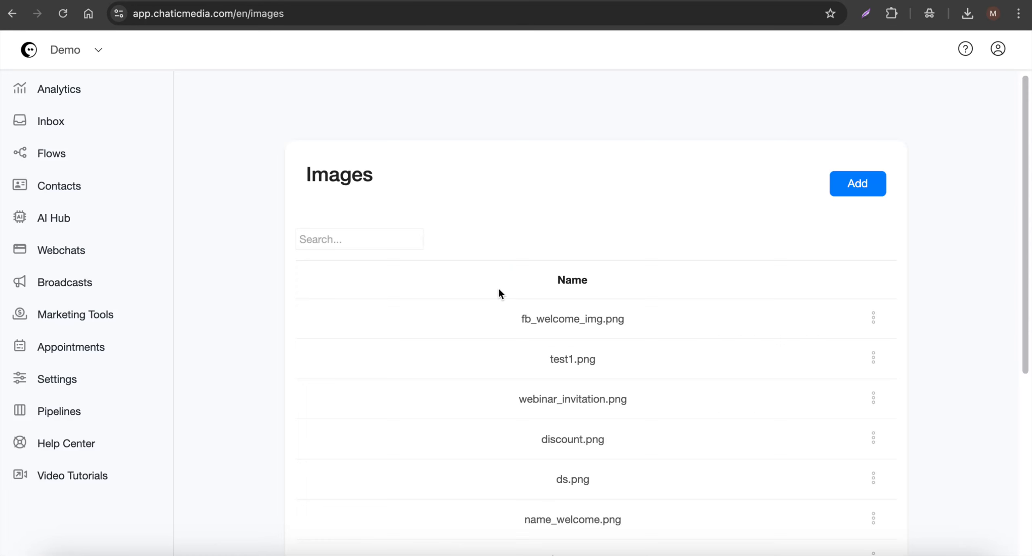
{"action": "left_click_drag", "start_coordinate": [515, 317], "coordinate": [648, 319]}
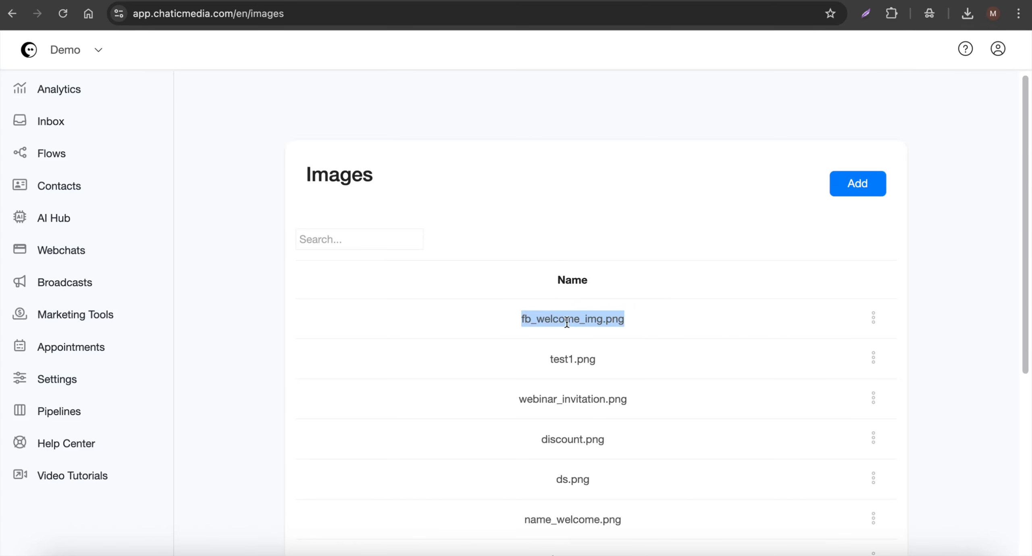
{"action": "left_click", "coordinate": [874, 319]}
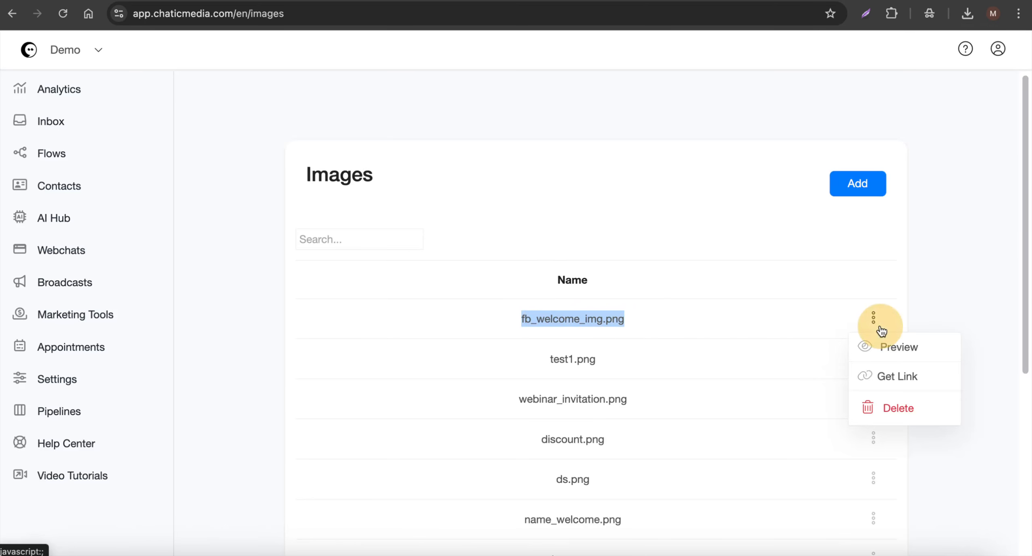
{"action": "left_click", "coordinate": [893, 349]}
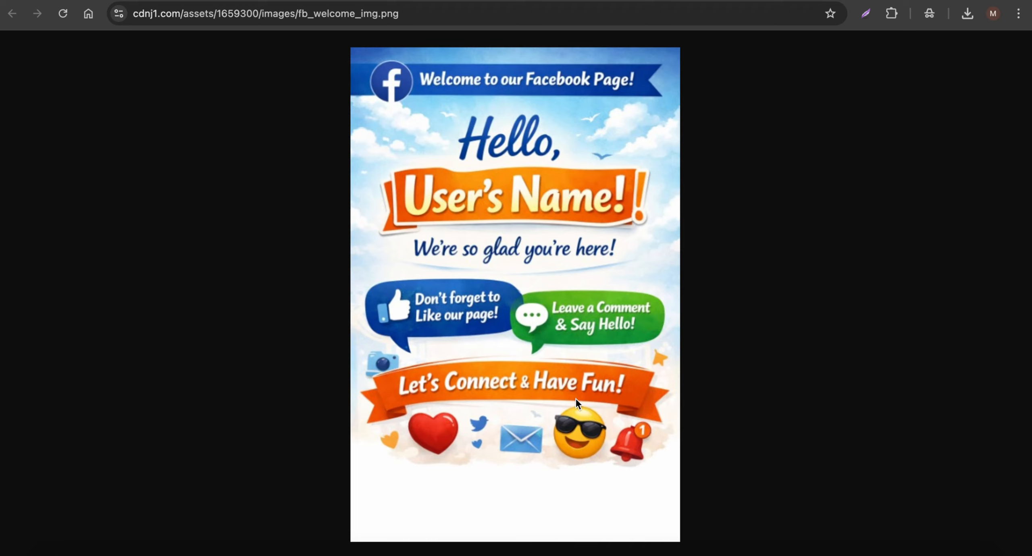
- Switch to Facebook to view the Demo - Chatic Media page's Messenger chat, and return to the Chatic Media settings
{"action": "left_click", "coordinate": [517, 553]}
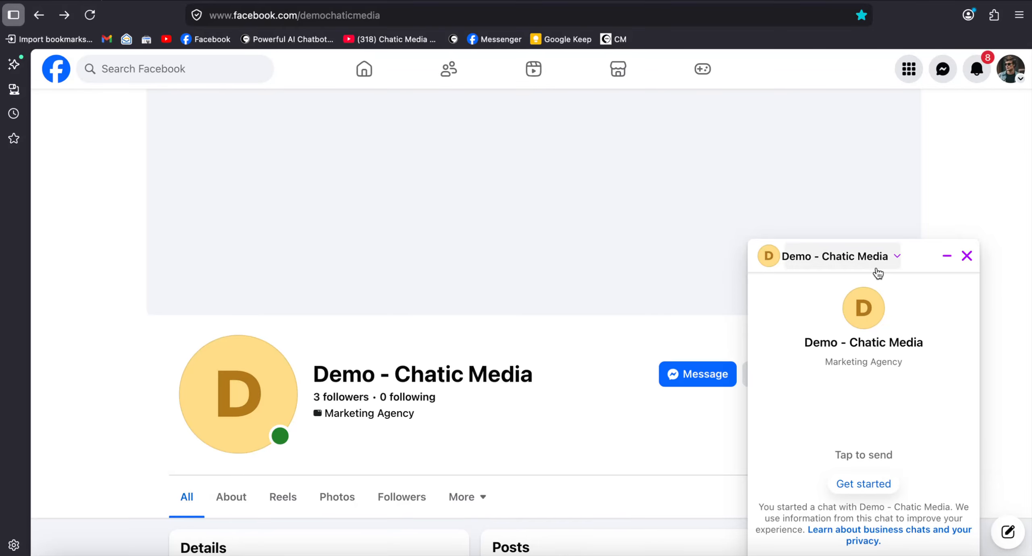
{"action": "left_click", "coordinate": [471, 553]}
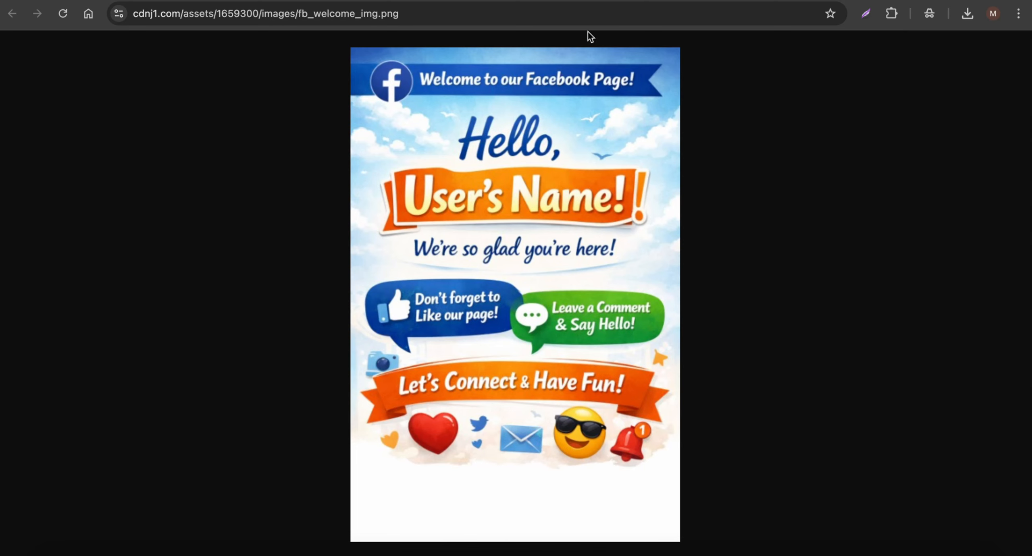
{"action": "left_click", "coordinate": [511, 0]}
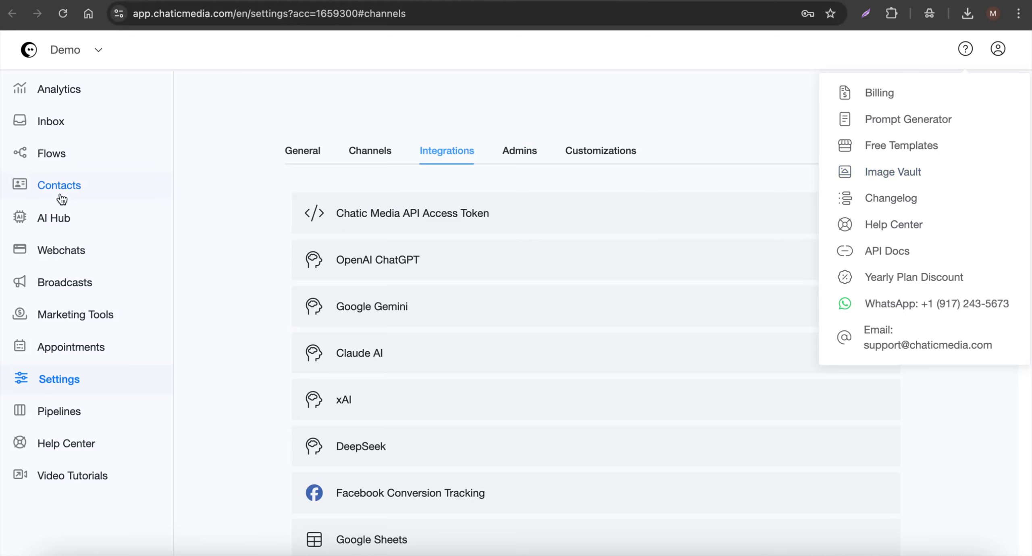
- Open the Facebook AI Welcome Message flow from the list of flows
{"action": "left_click", "coordinate": [47, 146]}
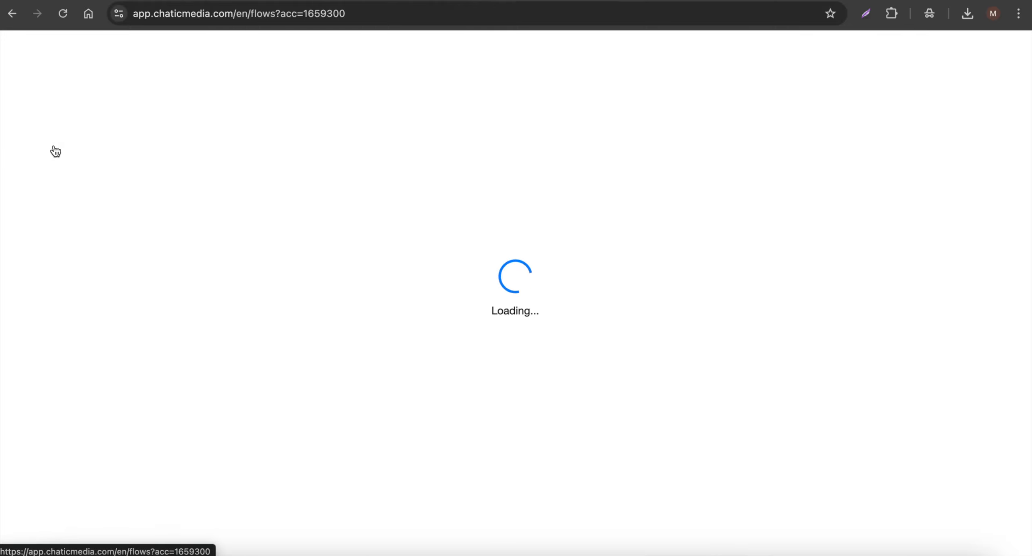
{"action": "scroll", "coordinate": [375, 294], "scroll_direction": "down", "scroll_amount": 3}
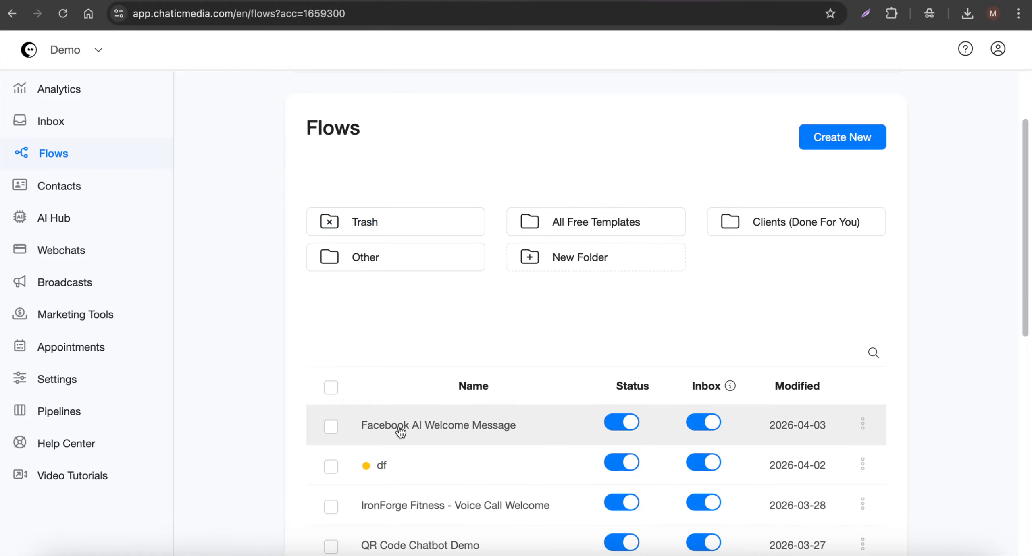
{"action": "left_click", "coordinate": [453, 428]}
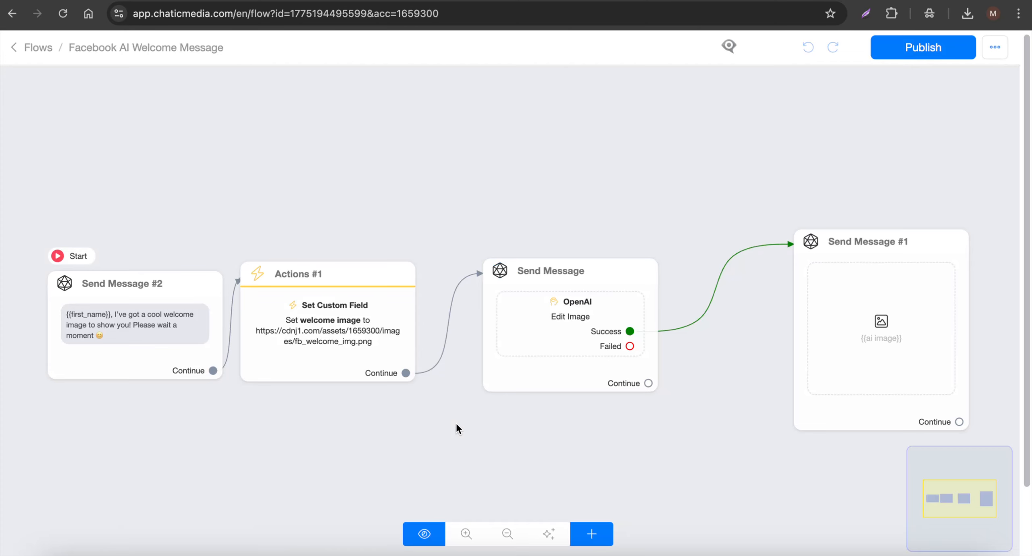
- Examine the greeting text with the first name variable in the flow's starting Send Message #2 block
{"action": "scroll", "coordinate": [311, 142], "scroll_direction": "left", "scroll_amount": 5}
{"action": "left_click", "coordinate": [412, 276]}
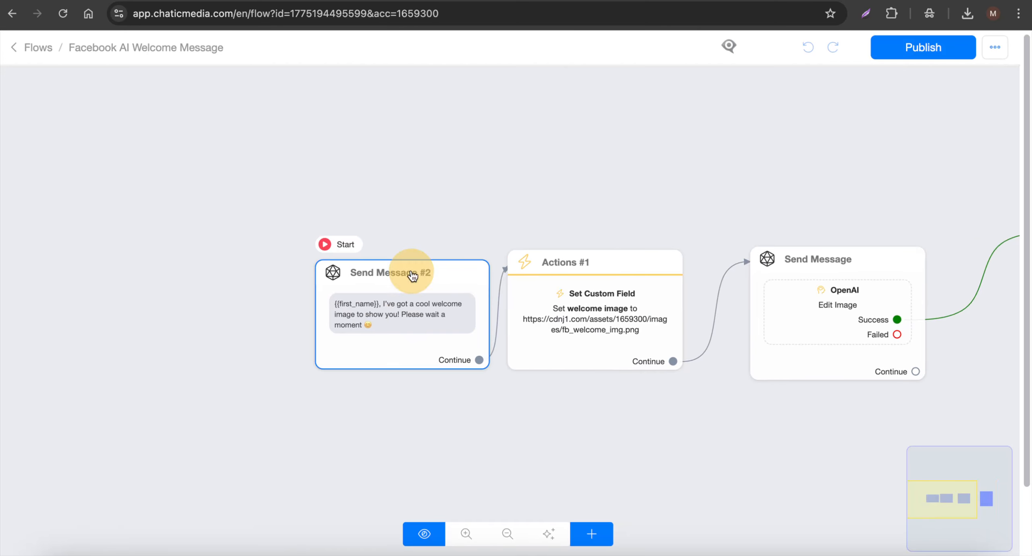
{"action": "scroll", "coordinate": [374, 334], "scroll_direction": "up", "scroll_amount": 3}
{"action": "left_click", "coordinate": [320, 297]}
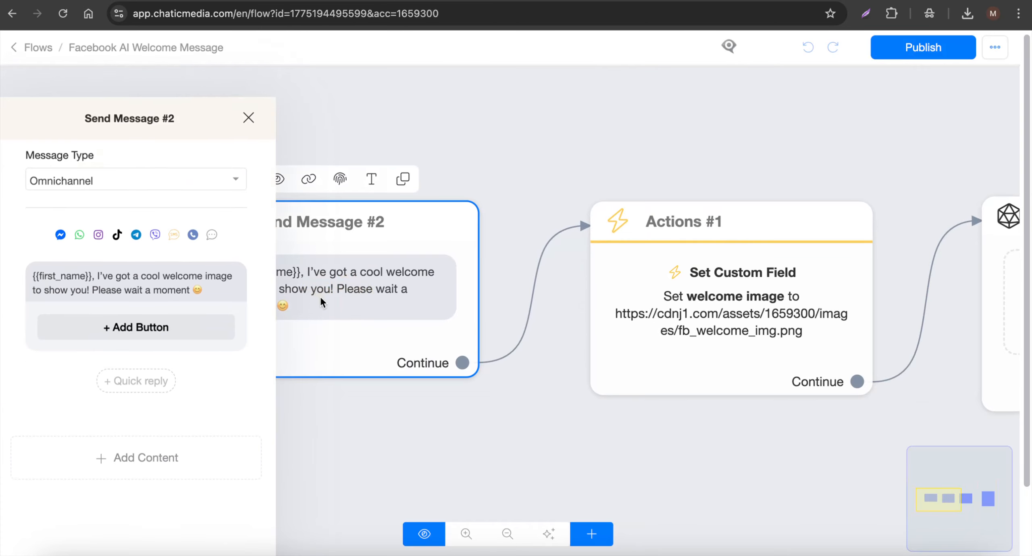
{"action": "left_click", "coordinate": [164, 250]}
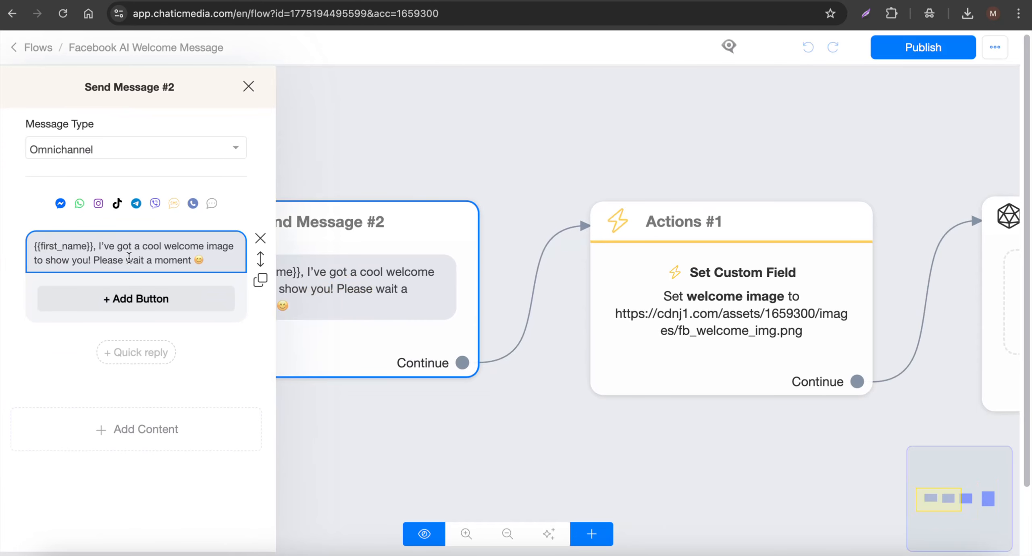
{"action": "left_click_drag", "start_coordinate": [102, 259], "coordinate": [1, 228]}
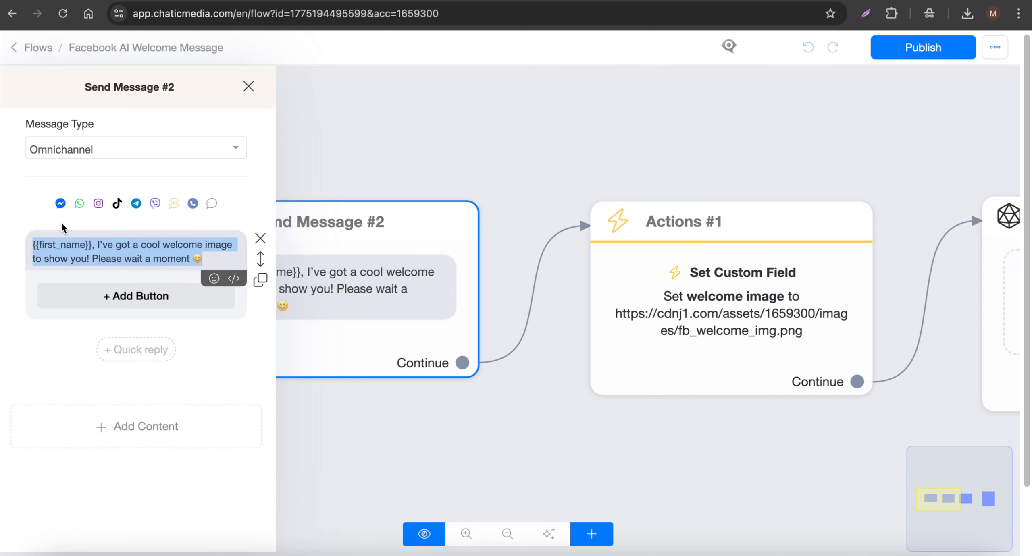
{"action": "left_click", "coordinate": [491, 166]}
{"action": "left_click", "coordinate": [740, 333]}
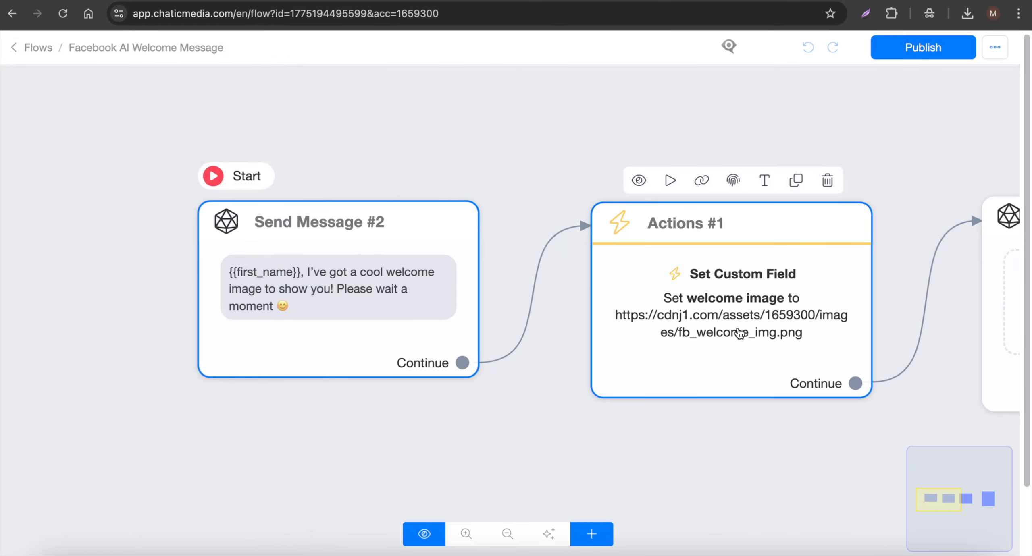
{"action": "left_click", "coordinate": [357, 300]}
{"action": "left_click_drag", "start_coordinate": [236, 256], "coordinate": [21, 221]}
{"action": "left_click", "coordinate": [559, 141]}
{"action": "scroll", "coordinate": [343, 275], "scroll_direction": "down", "scroll_amount": 2}
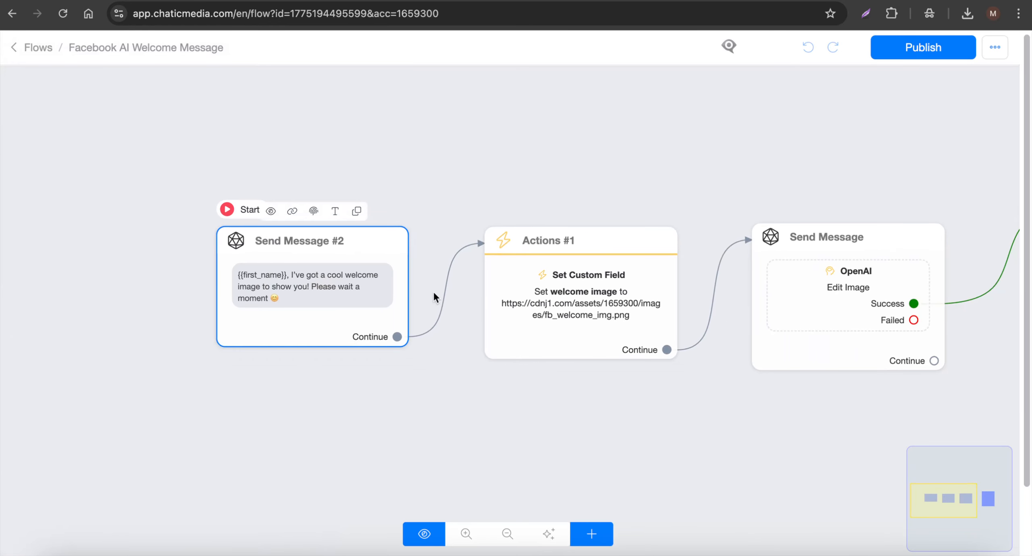
- Examine the Actions #1 block's welcome image custom field, compare its value with the previewed image's URL, and leave it without saving
{"action": "left_click", "coordinate": [554, 297]}
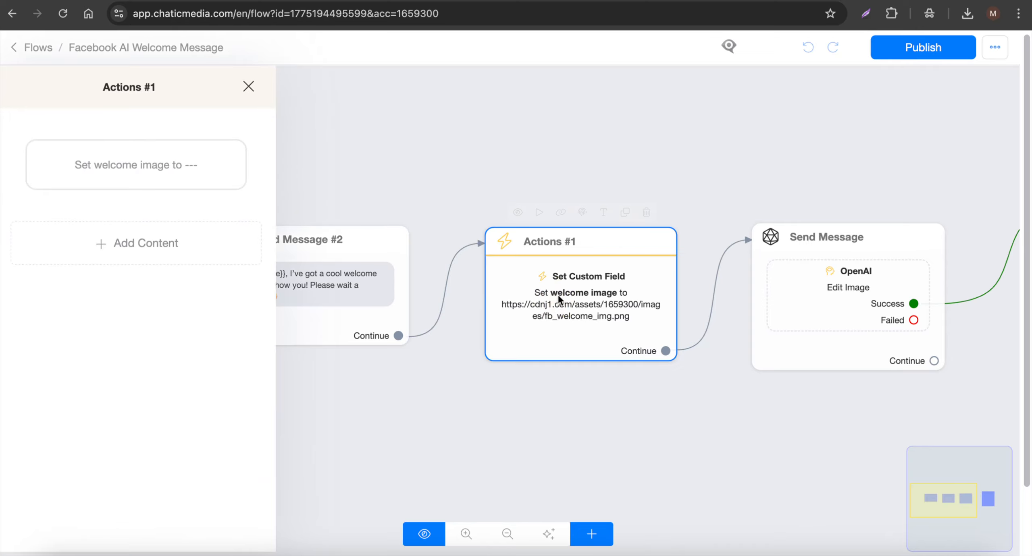
{"action": "left_click", "coordinate": [166, 179]}
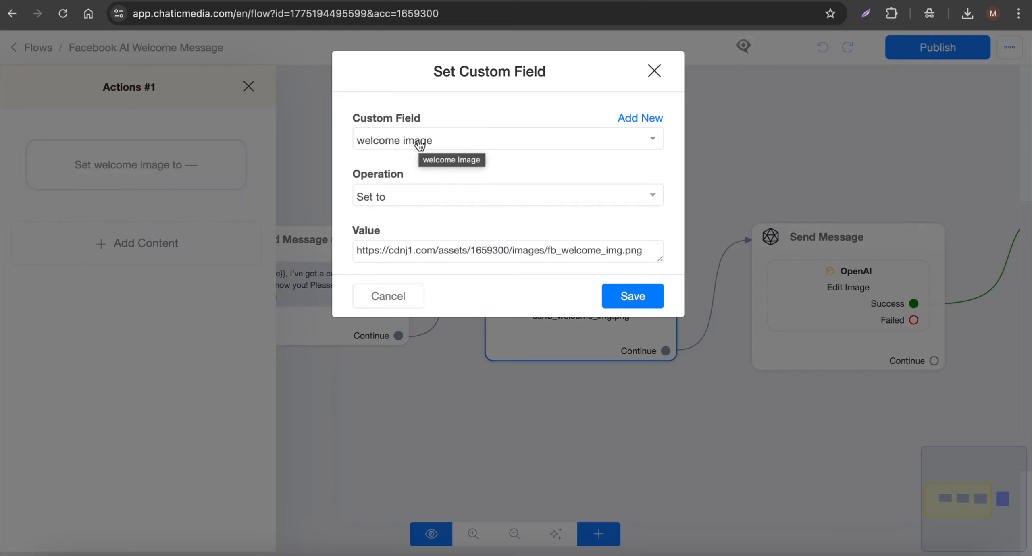
{"action": "left_click_drag", "start_coordinate": [657, 247], "coordinate": [351, 248]}
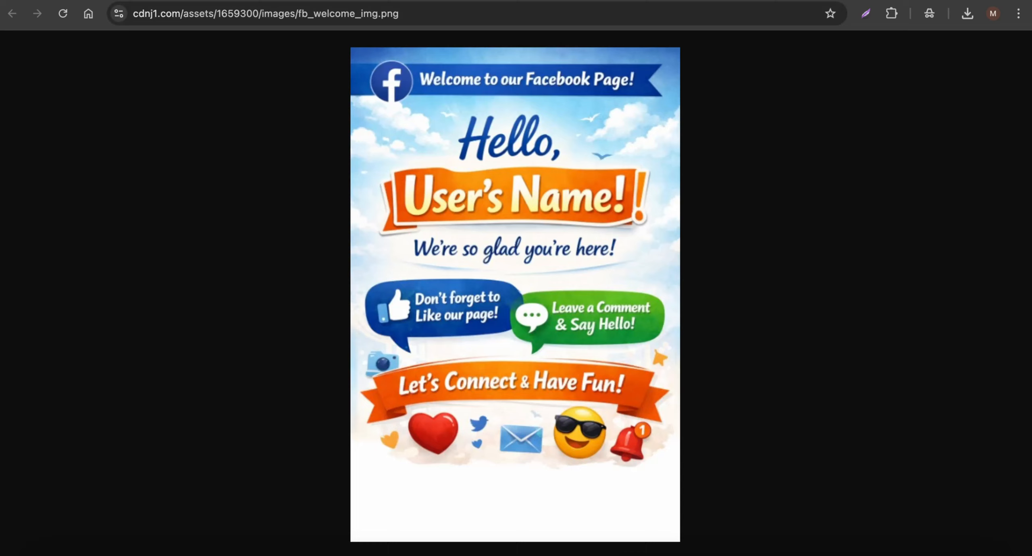
{"action": "left_click_drag", "start_coordinate": [427, 14], "coordinate": [89, 5]}
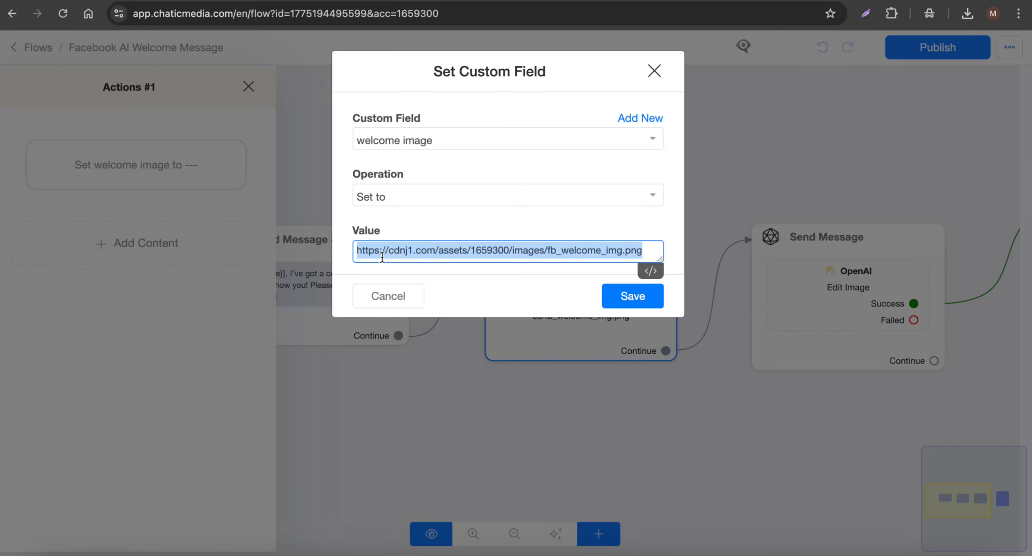
{"action": "left_click", "coordinate": [383, 295]}
{"action": "left_click", "coordinate": [615, 157]}
{"action": "left_click", "coordinate": [567, 294]}
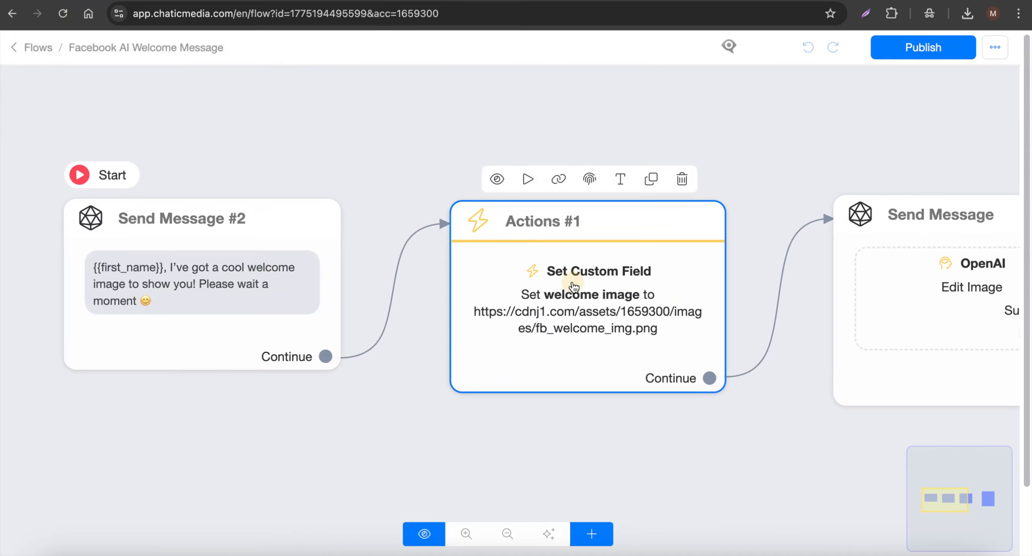
{"action": "left_click", "coordinate": [553, 146]}
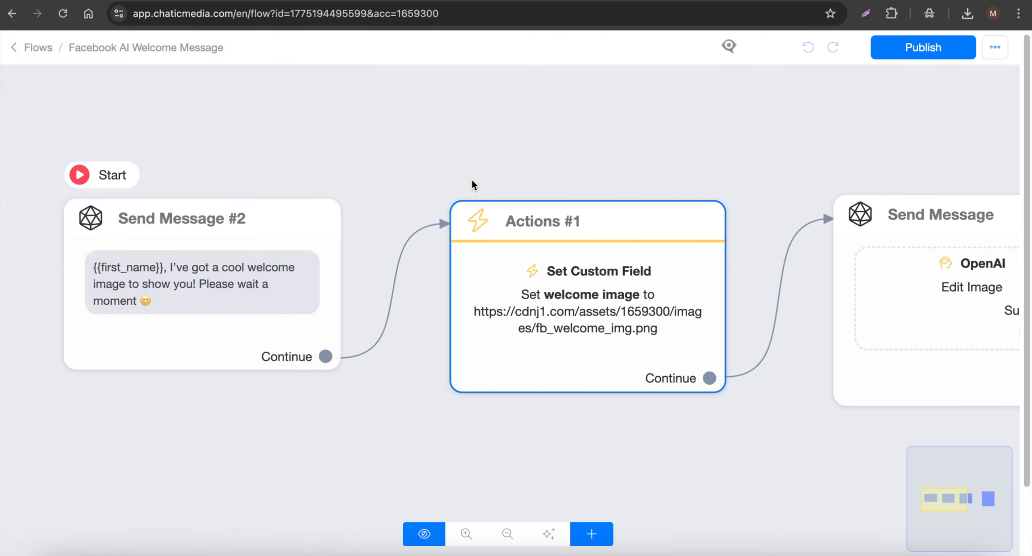
- Review the flow's blocks and examine the first name variable in the Send Message #2 greeting text
{"action": "scroll", "coordinate": [472, 181], "scroll_direction": "down", "scroll_amount": 3}
{"action": "left_click_drag", "start_coordinate": [755, 120], "coordinate": [410, 145]}
{"action": "left_click", "coordinate": [458, 315]}
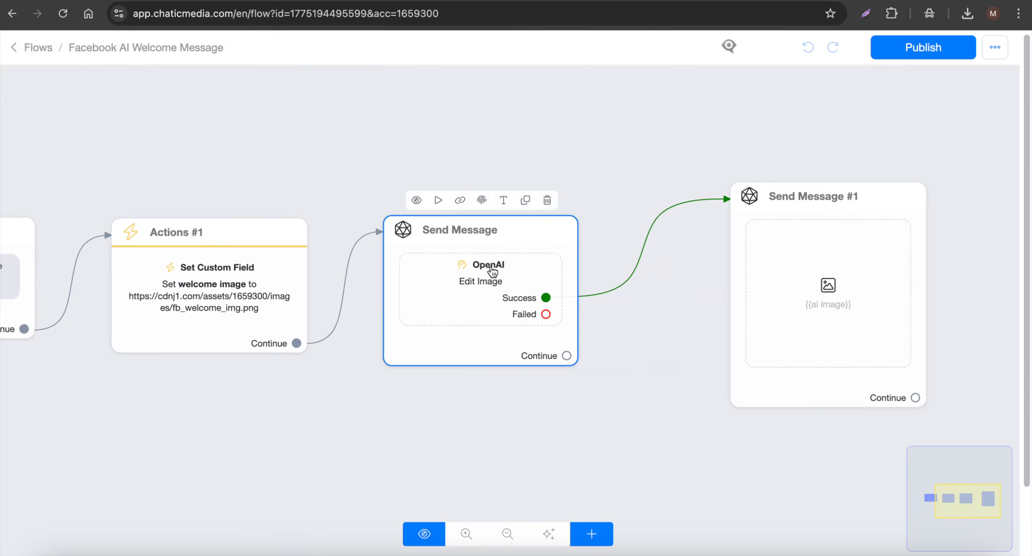
{"action": "left_click_drag", "start_coordinate": [293, 133], "coordinate": [703, 132]}
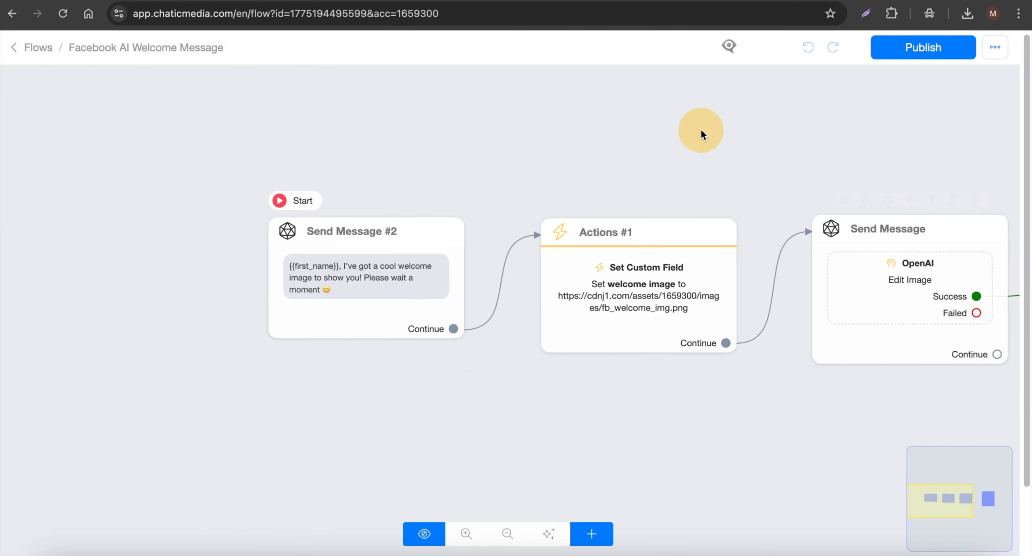
{"action": "left_click", "coordinate": [396, 289]}
{"action": "left_click", "coordinate": [408, 282]}
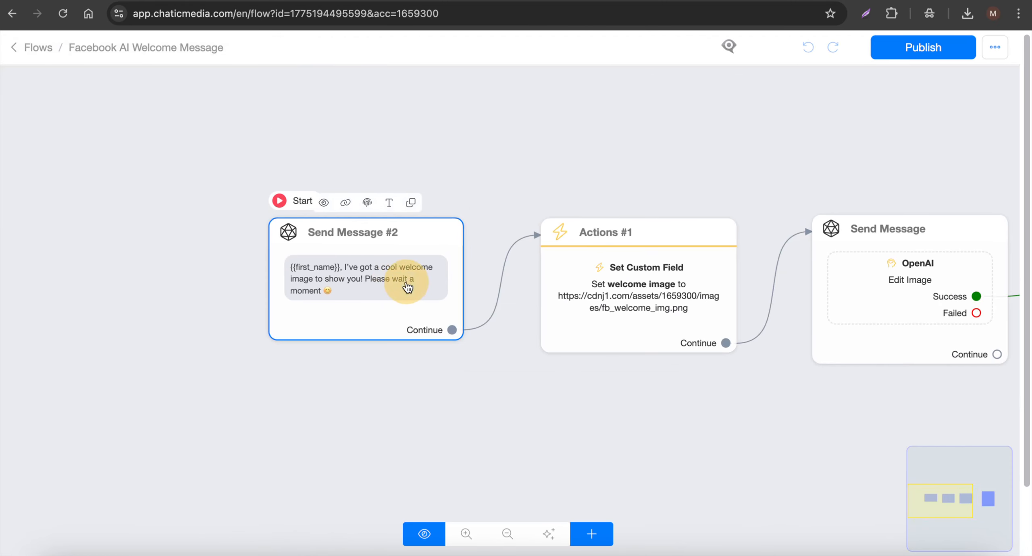
{"action": "left_click", "coordinate": [337, 281]}
{"action": "left_click", "coordinate": [92, 245]}
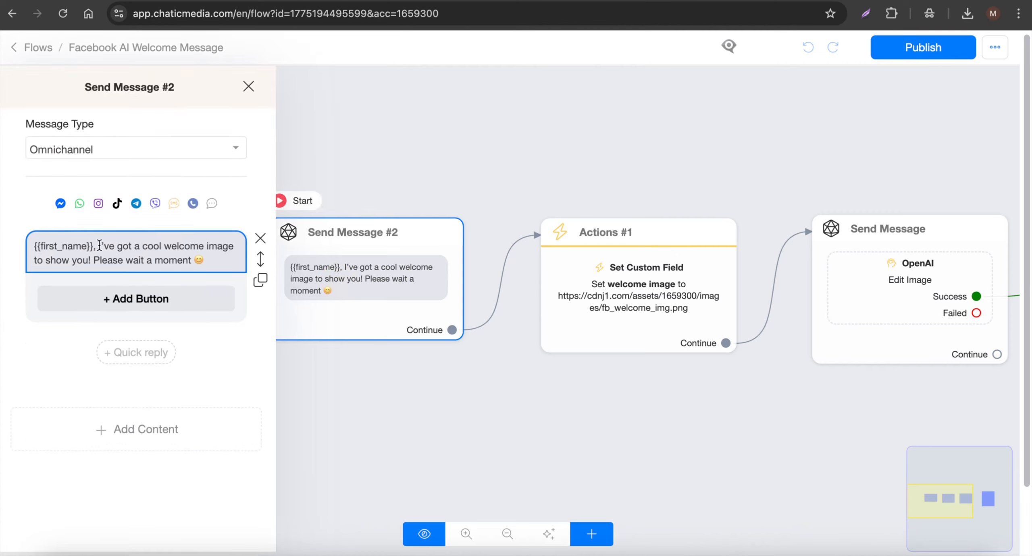
{"action": "left_click_drag", "start_coordinate": [99, 245], "coordinate": [2, 238]}
{"action": "left_click", "coordinate": [384, 293]}
{"action": "left_click", "coordinate": [370, 297]}
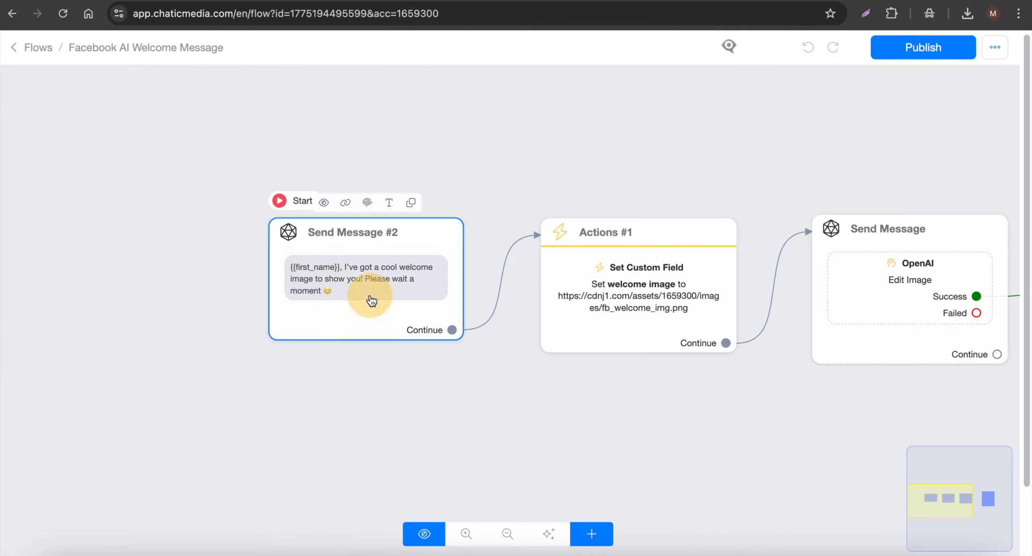
- Bring up the contact variable suggestions at the end of the Send Message #2 greeting, and remove the added brace without choosing a variable
{"action": "left_click", "coordinate": [370, 299]}
{"action": "left_click", "coordinate": [131, 258]}
{"action": "left_click", "coordinate": [229, 259]}
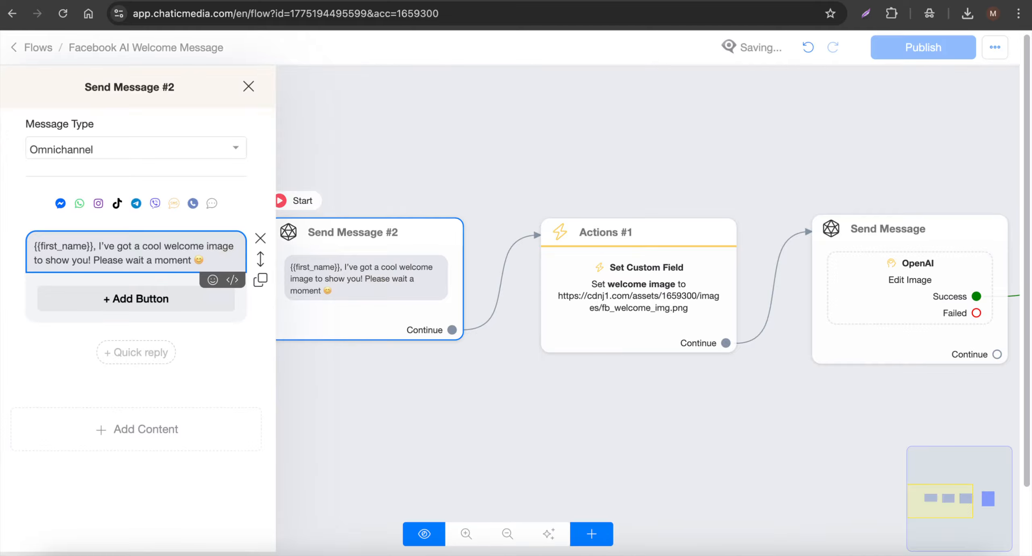
{"action": "type", "text": "{"}
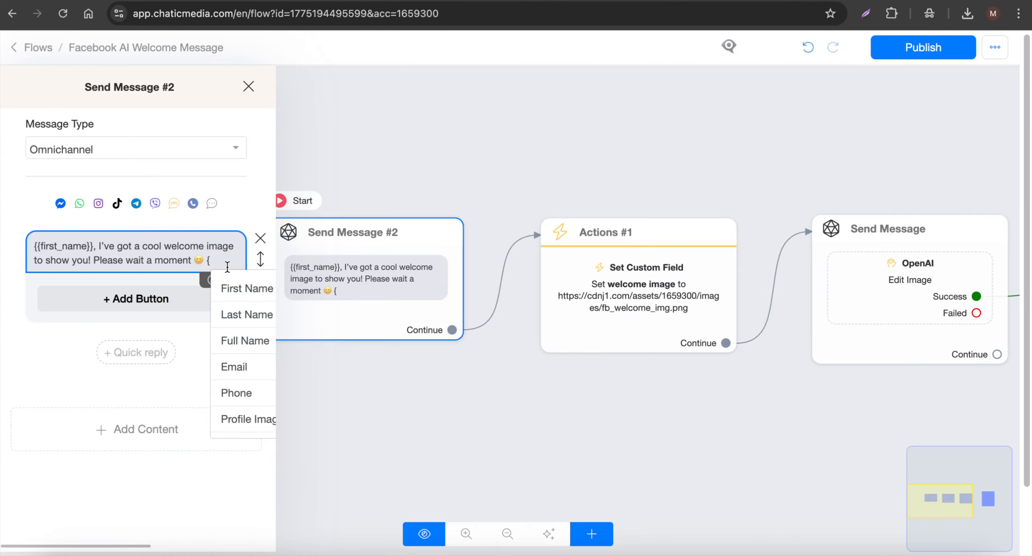
{"action": "key", "text": "BackSpace"}
{"action": "left_click", "coordinate": [548, 152]}
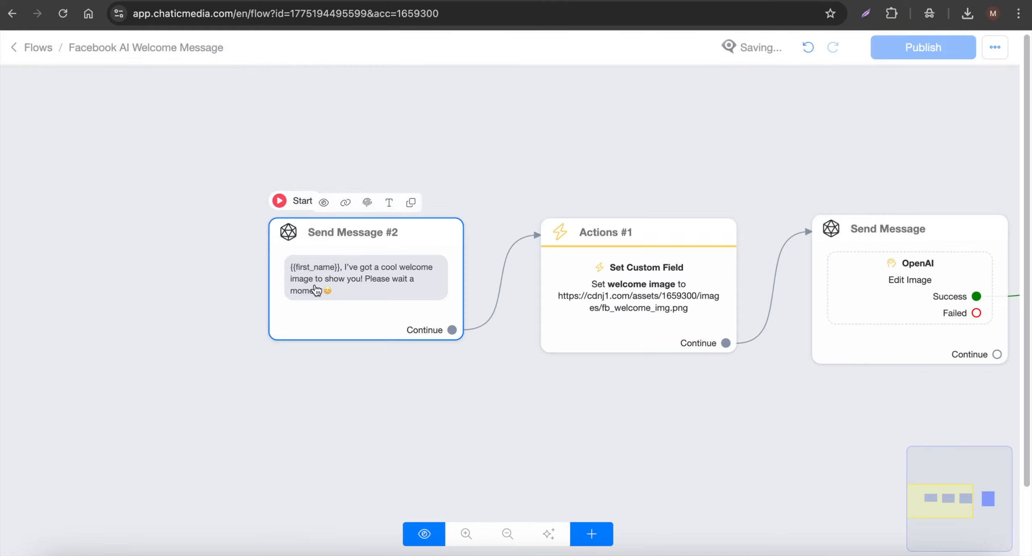
- Examine the welcome image custom field in the Actions #1 block and view the fb_welcome_img.png template at its URL
{"action": "left_click_drag", "start_coordinate": [670, 154], "coordinate": [191, 156]}
{"action": "left_click", "coordinate": [359, 300]}
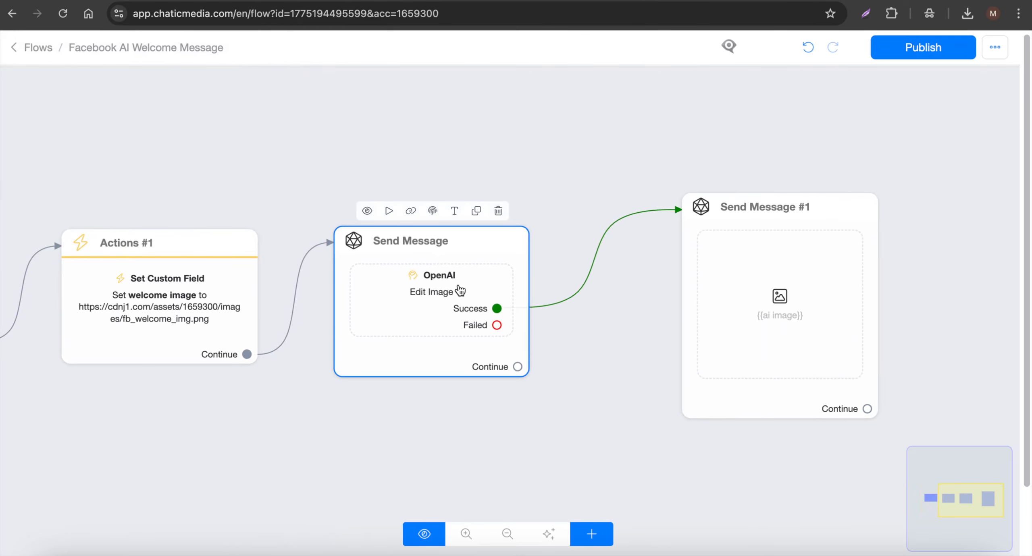
{"action": "left_click_drag", "start_coordinate": [583, 155], "coordinate": [656, 117]}
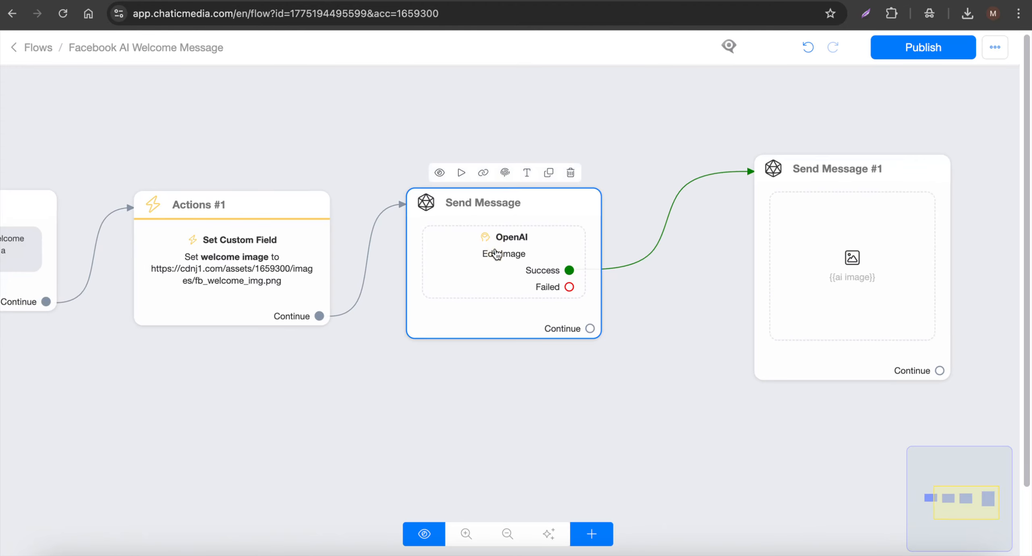
{"action": "left_click", "coordinate": [241, 268]}
{"action": "scroll", "coordinate": [246, 268], "scroll_direction": "up", "scroll_amount": 3}
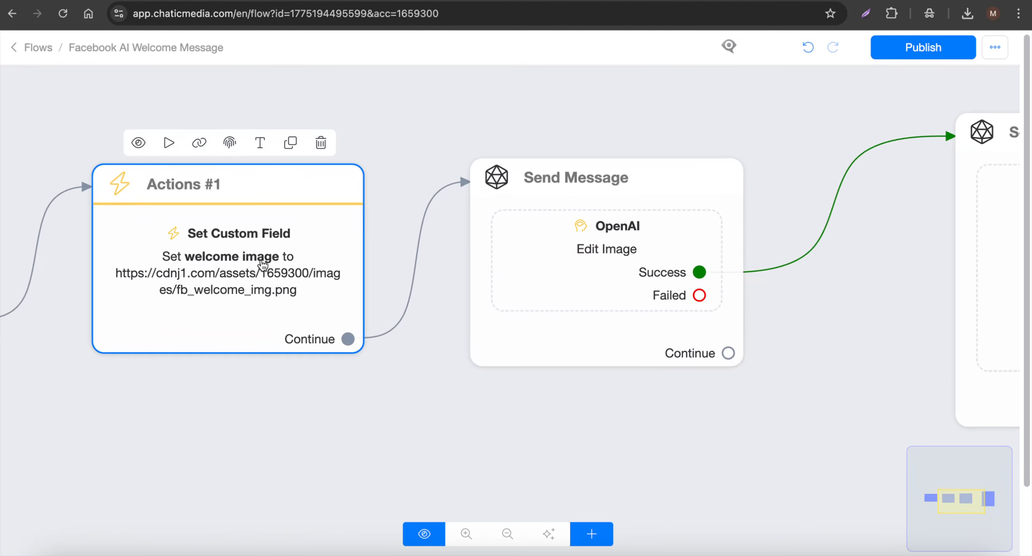
{"action": "left_click", "coordinate": [267, 265]}
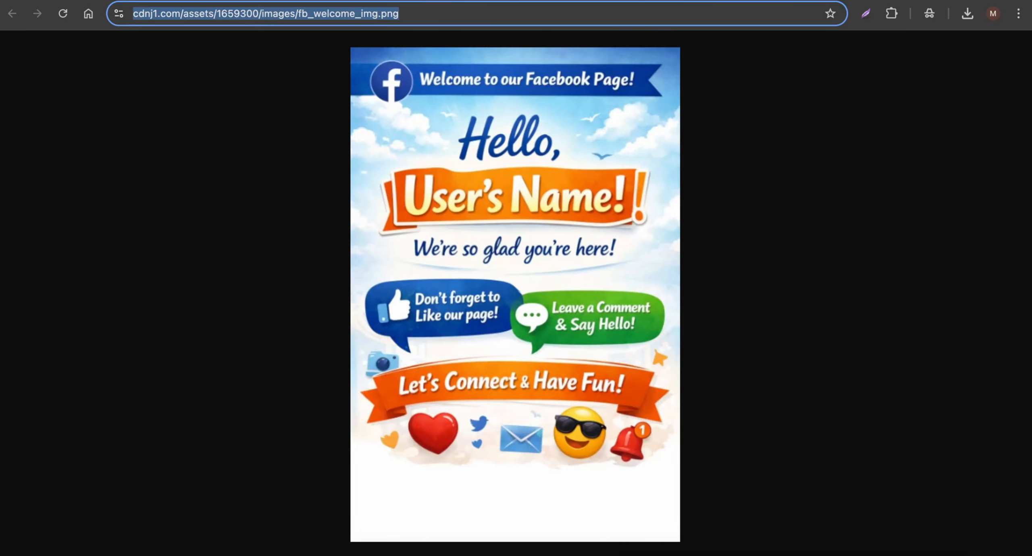
{"action": "key", "text": "super+w"}
{"action": "scroll", "coordinate": [500, 250], "scroll_direction": "down", "scroll_amount": 3}
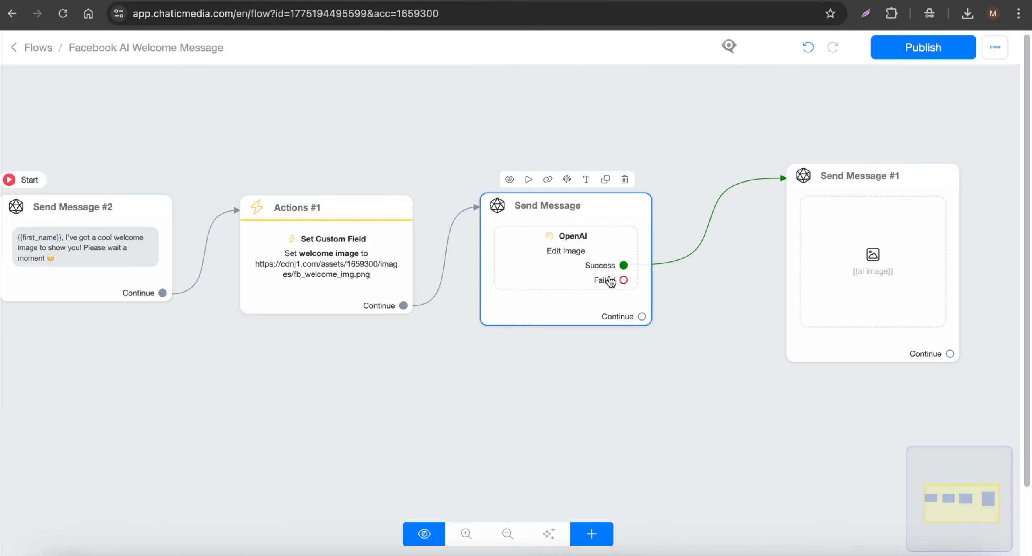
- Add an Actions block to the flow with an OpenAI action in it
{"action": "left_click", "coordinate": [592, 534]}
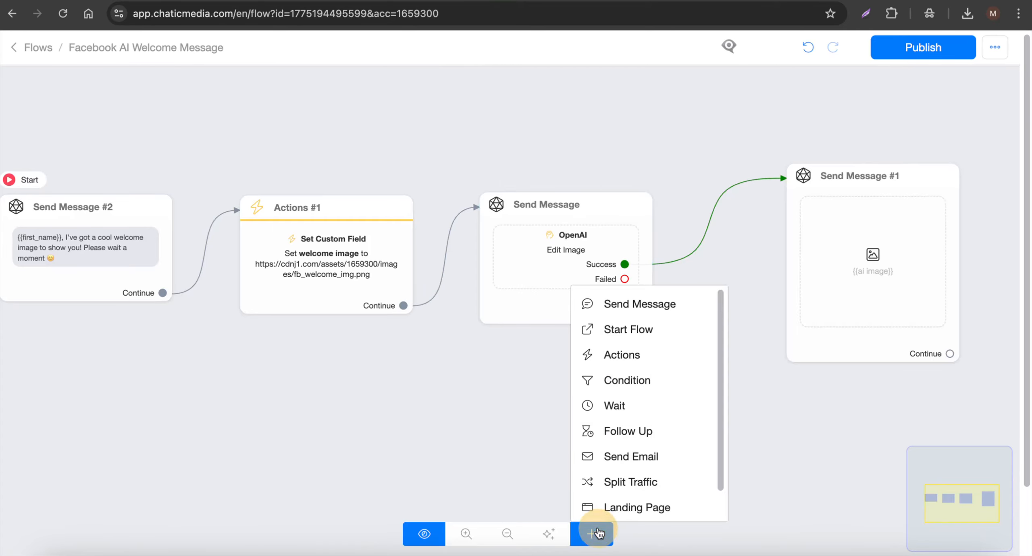
{"action": "left_click", "coordinate": [622, 356]}
{"action": "left_click", "coordinate": [139, 202]}
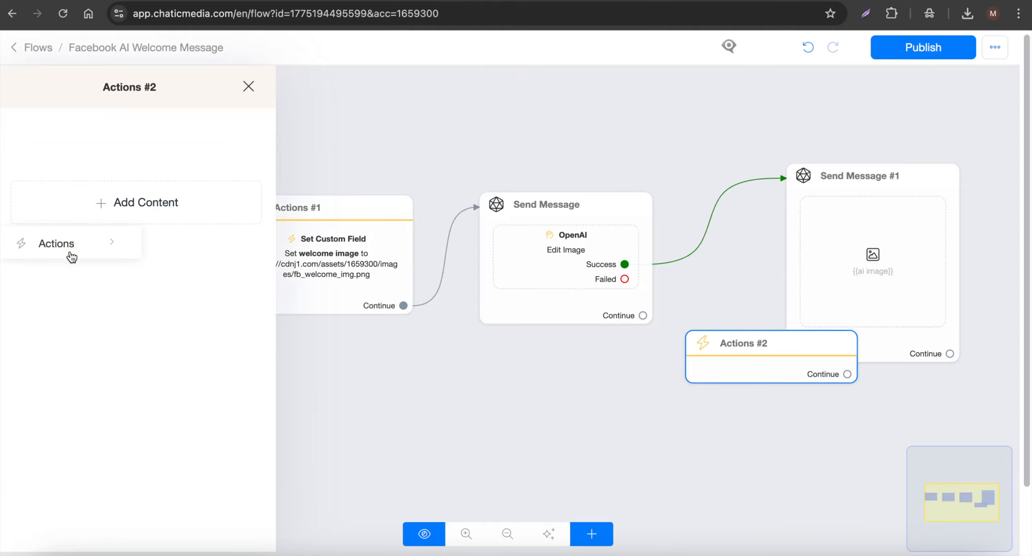
{"action": "left_click", "coordinate": [72, 257]}
{"action": "left_click", "coordinate": [210, 128]}
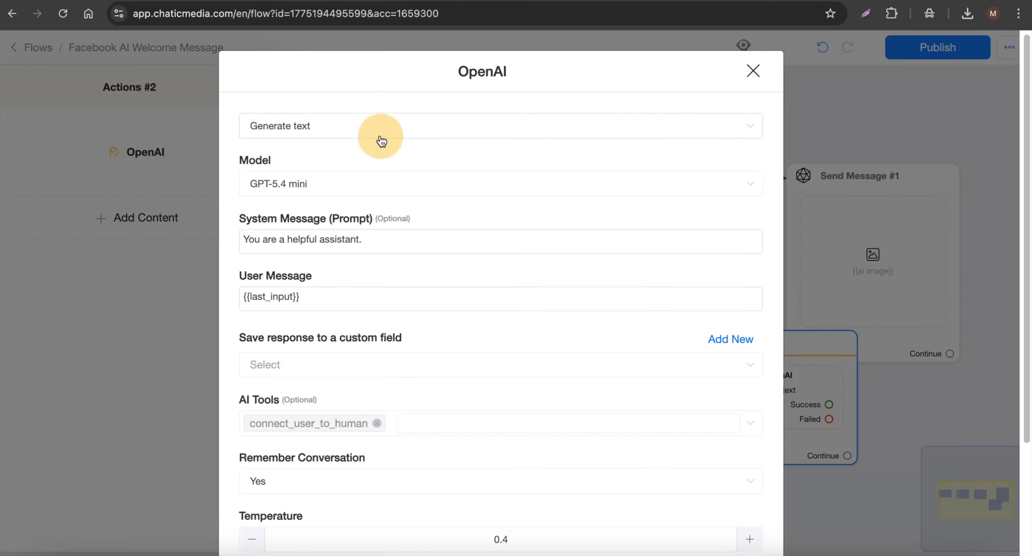
- Check the OpenAI action's operation choices for Edit Image, cancel its settings, and delete the Actions #2 block
{"action": "left_click", "coordinate": [381, 139]}
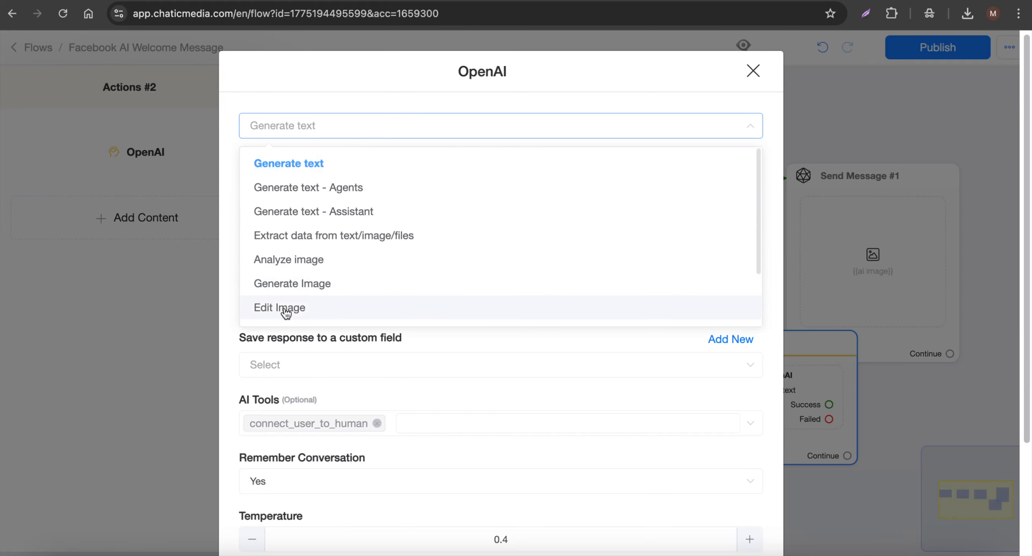
{"action": "left_click", "coordinate": [380, 132]}
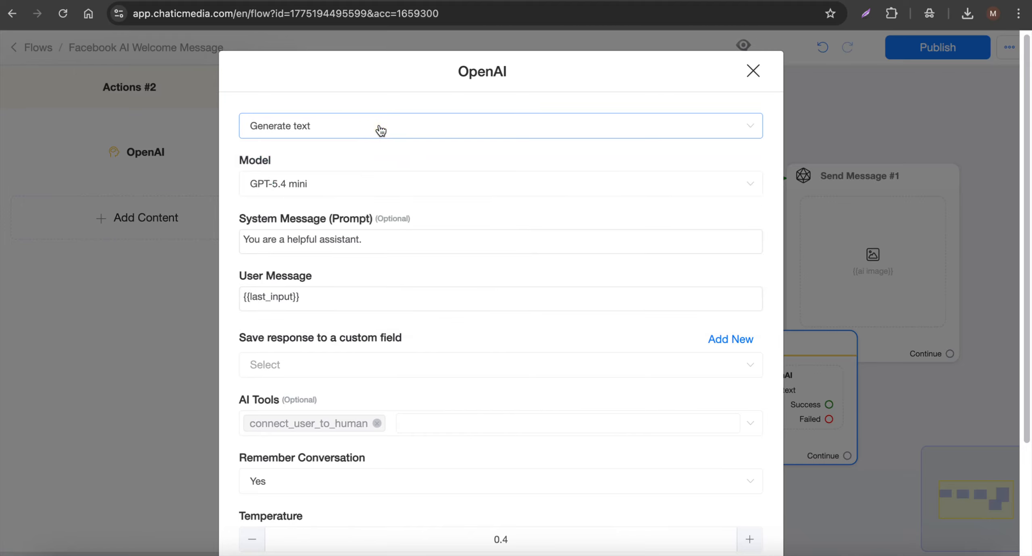
{"action": "scroll", "coordinate": [306, 453], "scroll_direction": "down", "scroll_amount": 5}
{"action": "left_click", "coordinate": [278, 511]}
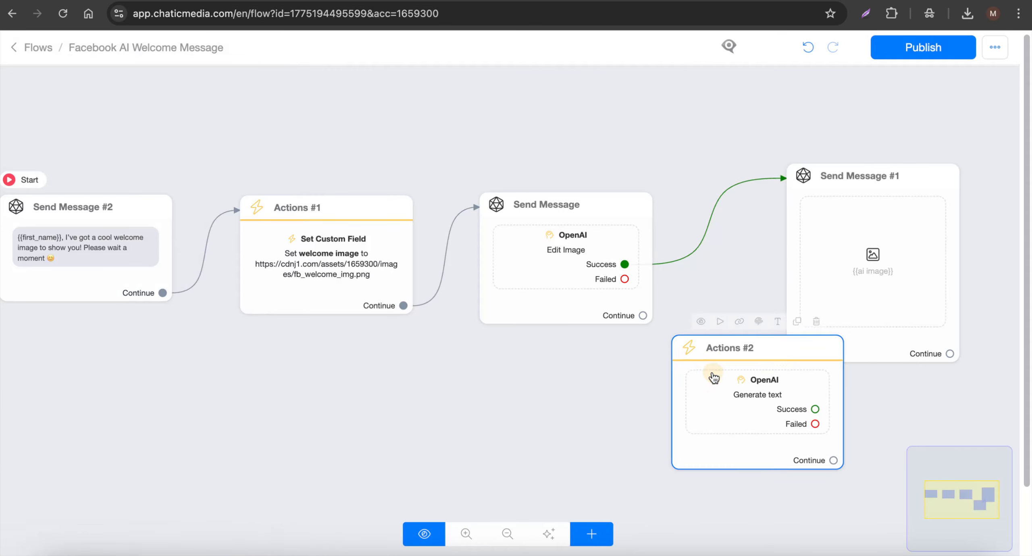
{"action": "left_click_drag", "start_coordinate": [718, 379], "coordinate": [620, 405]}
{"action": "left_click", "coordinate": [717, 354]}
- Open the Send Message block's OpenAI Edit Image settings and remove the extra space before "everything" in the user message
{"action": "left_click", "coordinate": [545, 234]}
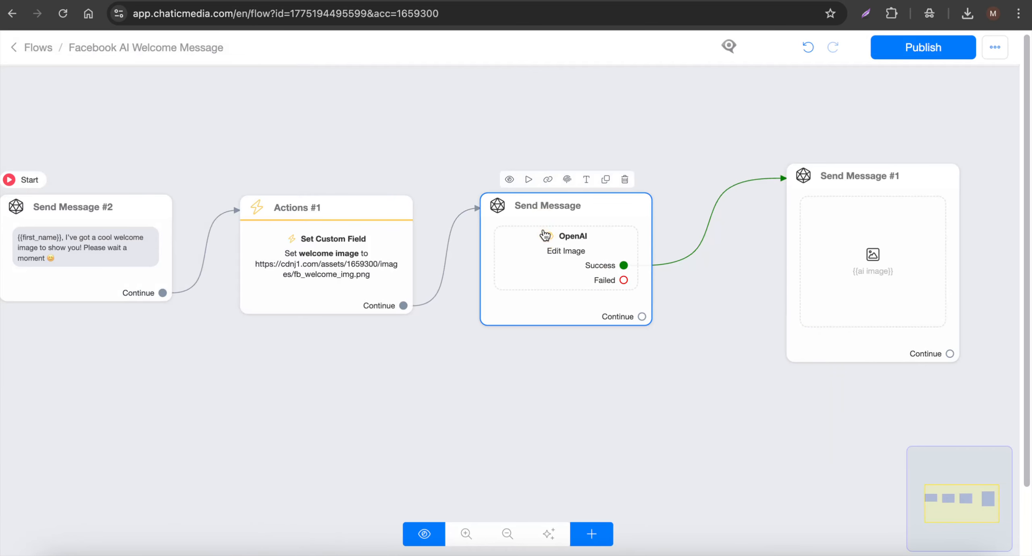
{"action": "left_click", "coordinate": [76, 253]}
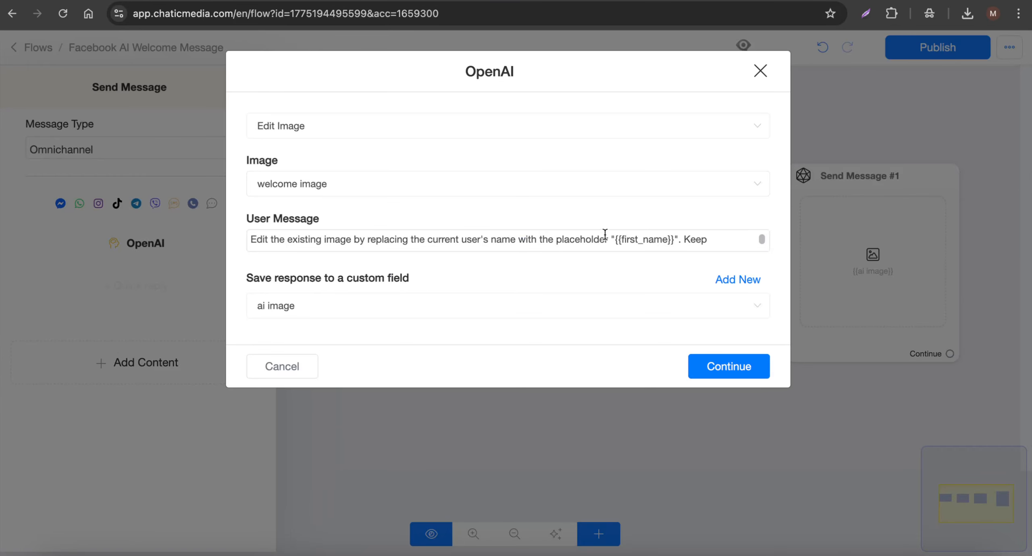
{"action": "left_click", "coordinate": [728, 240]}
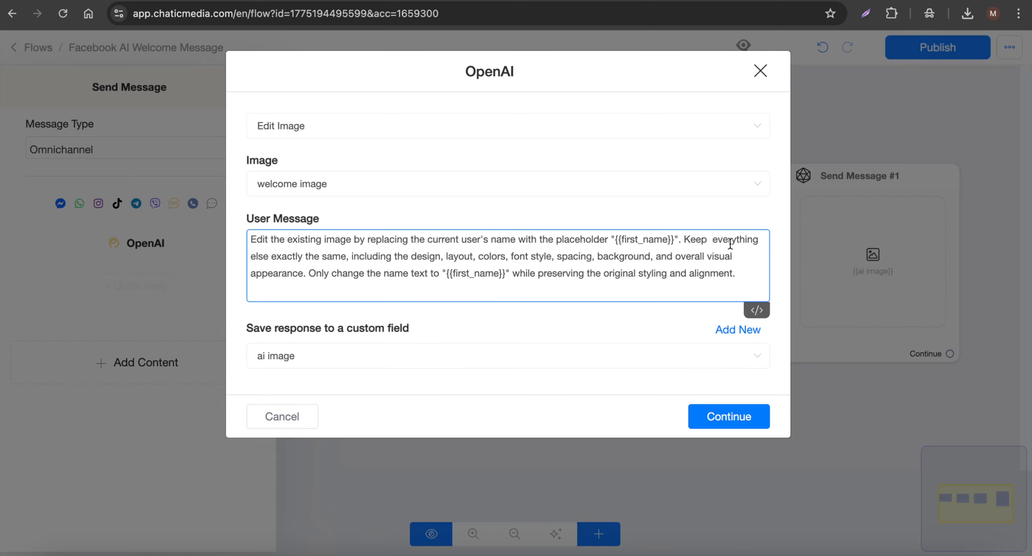
{"action": "key", "text": "BackSpace"}
- Examine the image-editing prompt, including its {{first_name}} placeholders and the instruction to preserve the original styling and alignment
{"action": "left_click", "coordinate": [312, 244]}
{"action": "left_click_drag", "start_coordinate": [611, 237], "coordinate": [690, 245]}
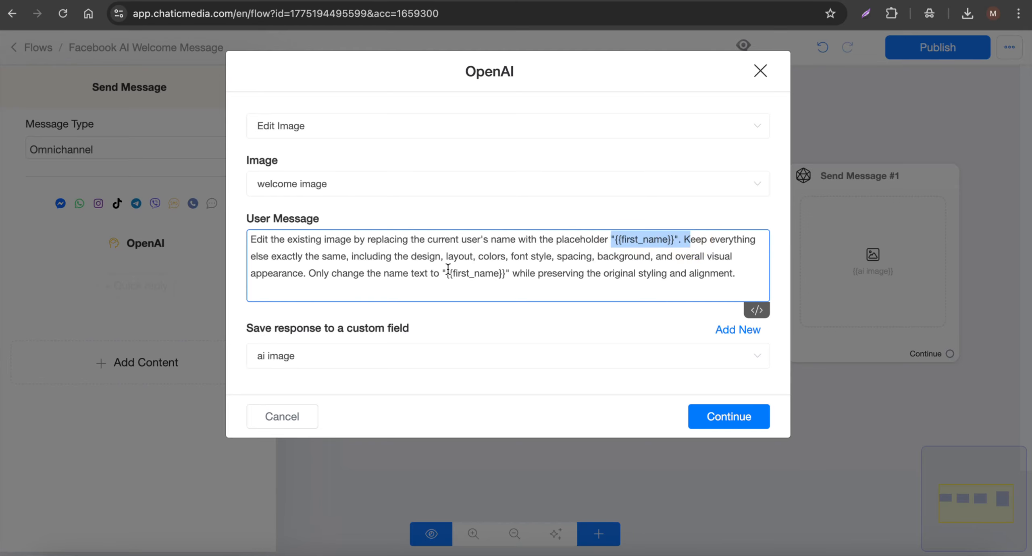
{"action": "left_click_drag", "start_coordinate": [308, 275], "coordinate": [511, 274]}
{"action": "left_click_drag", "start_coordinate": [596, 274], "coordinate": [739, 270]}
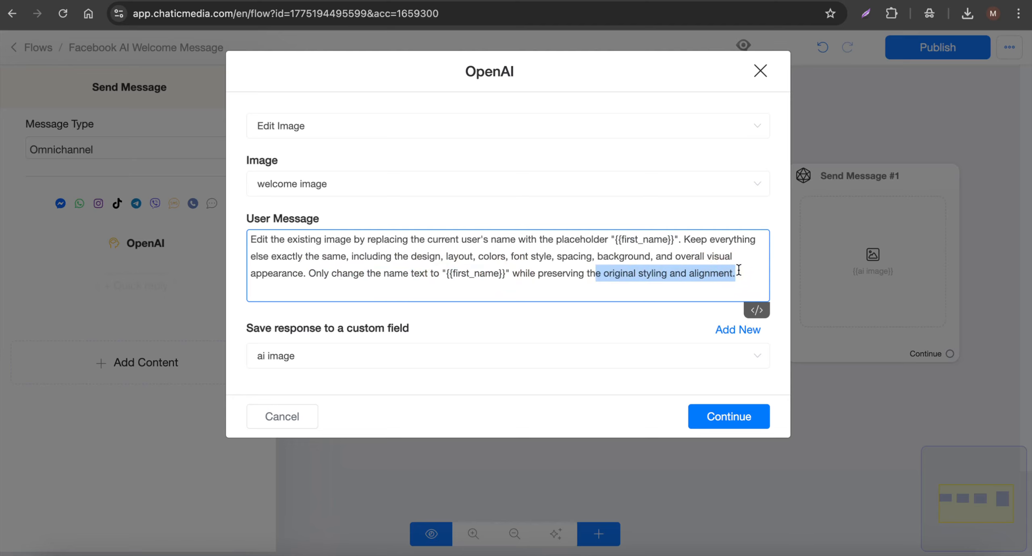
{"action": "left_click", "coordinate": [694, 3]}
{"action": "left_click_drag", "start_coordinate": [719, 268], "coordinate": [337, 223]}
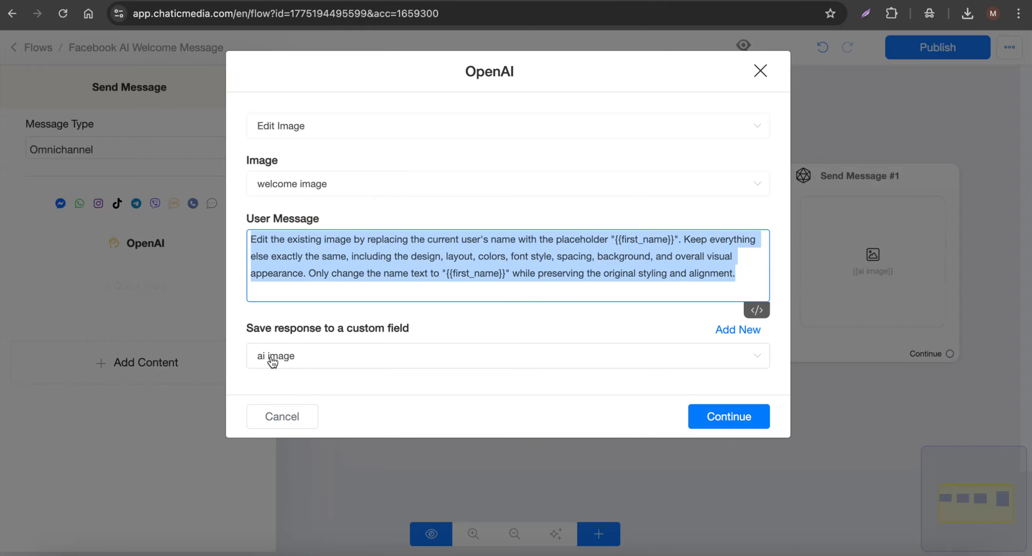
- View the form for adding a new response custom field, return without creating one, and cancel the OpenAI settings
{"action": "left_click", "coordinate": [721, 325]}
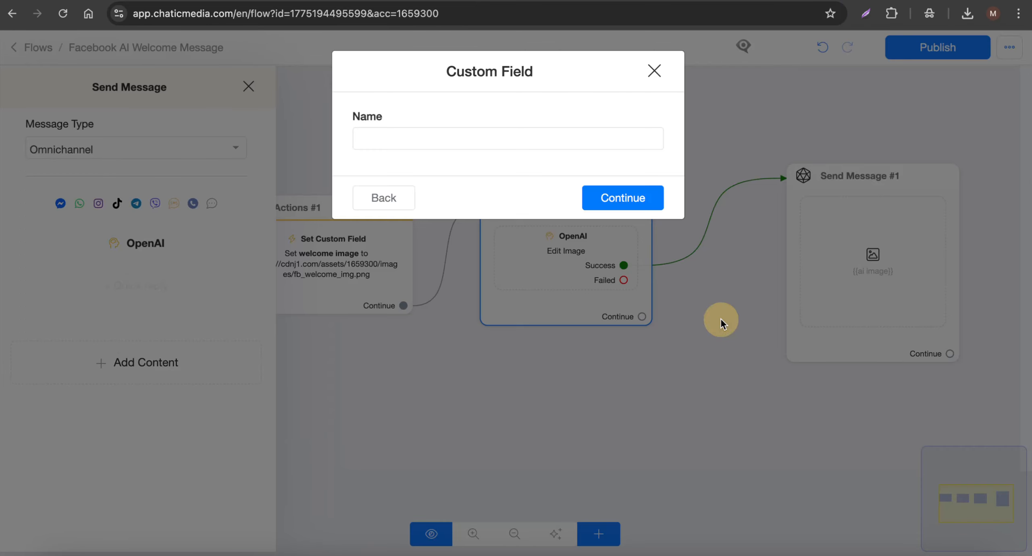
{"action": "left_click", "coordinate": [375, 199]}
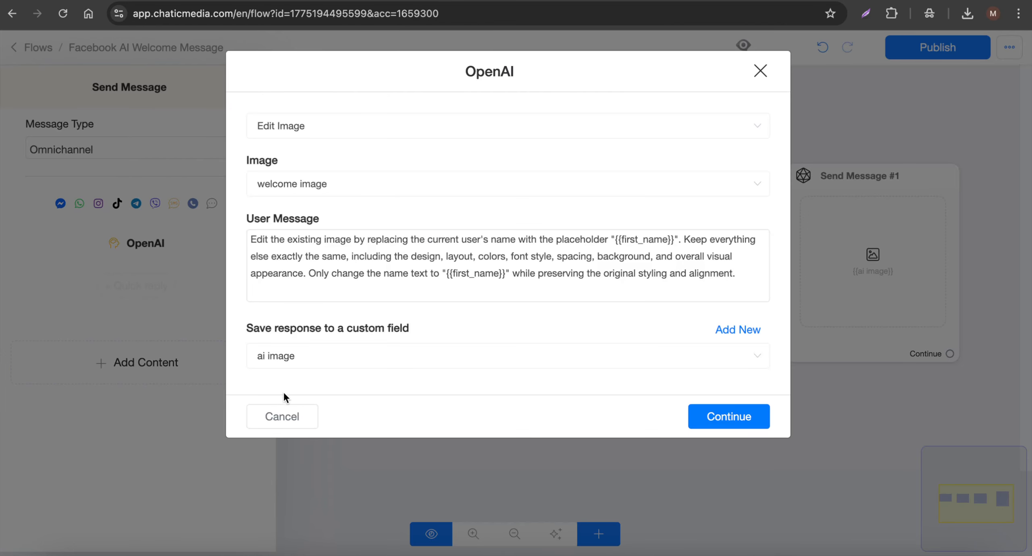
{"action": "left_click", "coordinate": [307, 427]}
- Open the Send Message #1 block and examine the {{ai image}} variable in its image content
{"action": "left_click_drag", "start_coordinate": [596, 123], "coordinate": [472, 152]}
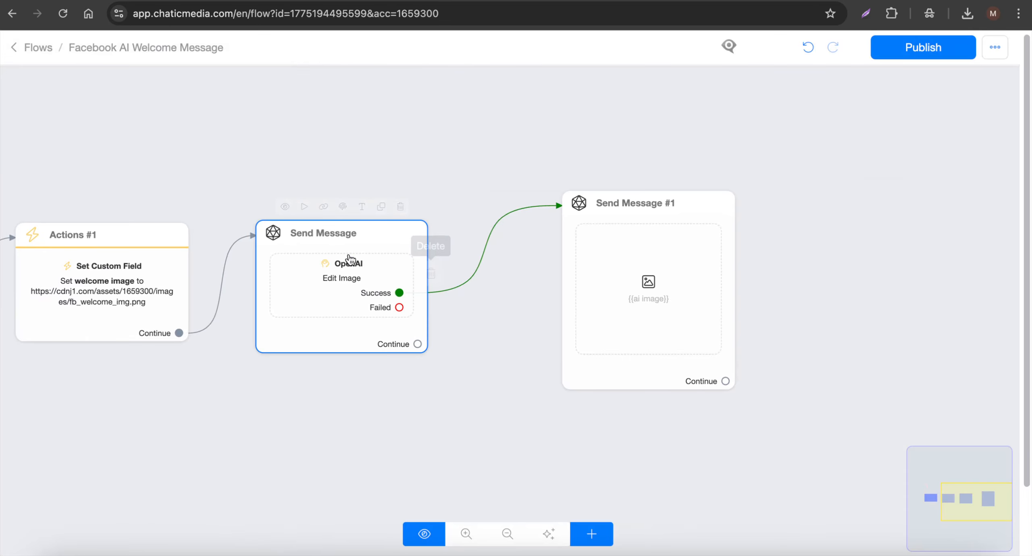
{"action": "left_click", "coordinate": [626, 268]}
{"action": "left_click", "coordinate": [74, 262]}
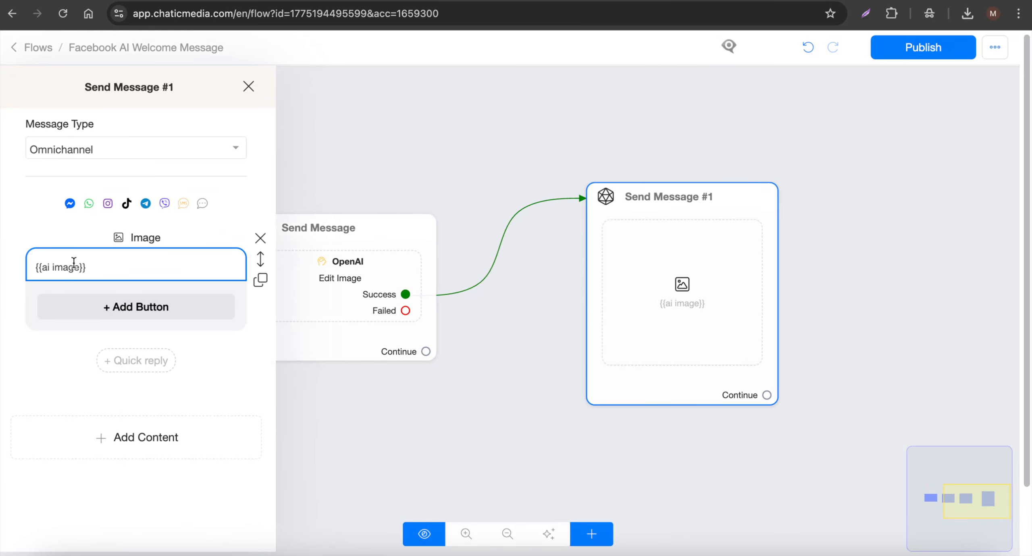
- Add a second image to the Send Message #1 block and set its link to the {{ai image}} variable
{"action": "left_click", "coordinate": [138, 438]}
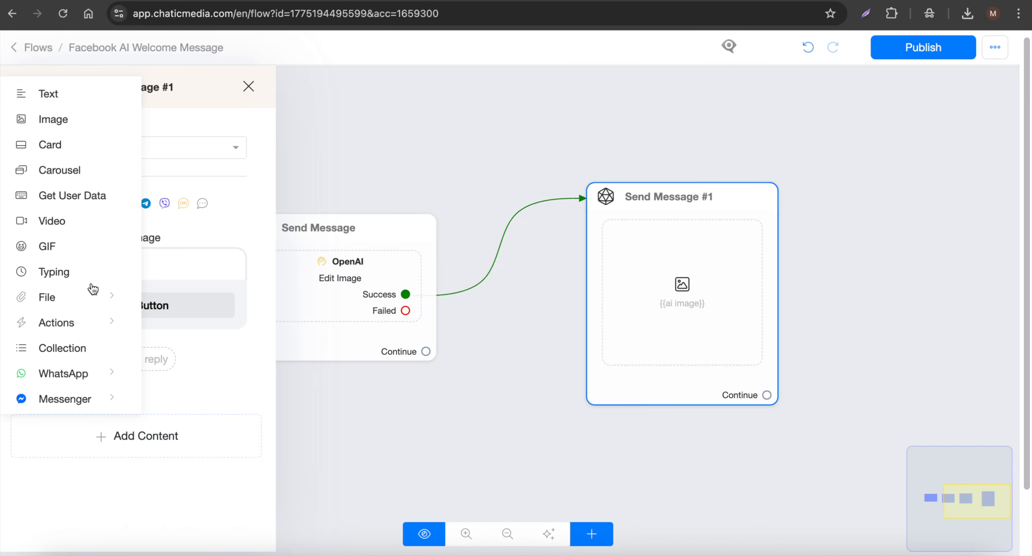
{"action": "left_click", "coordinate": [51, 120]}
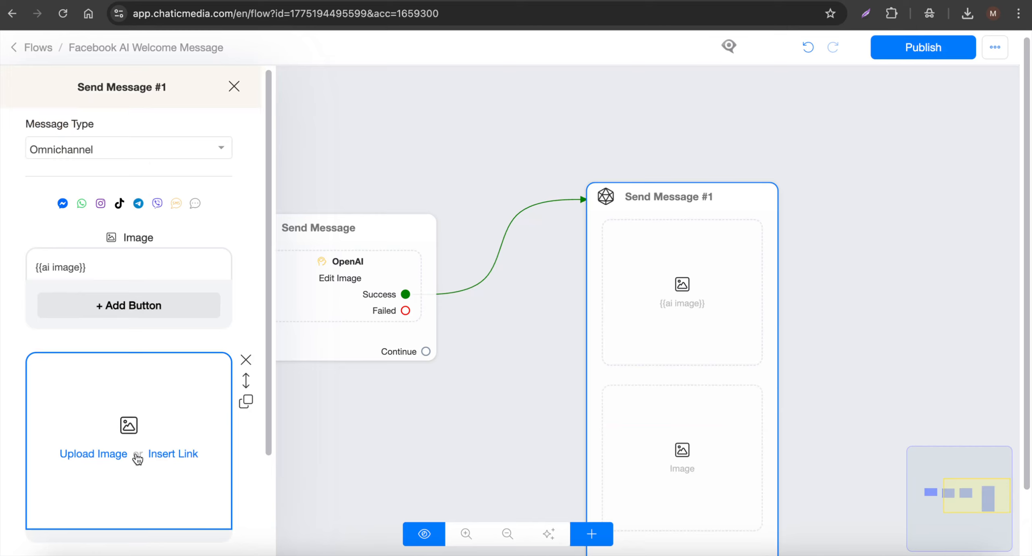
{"action": "left_click", "coordinate": [174, 454]}
{"action": "left_click", "coordinate": [143, 389]}
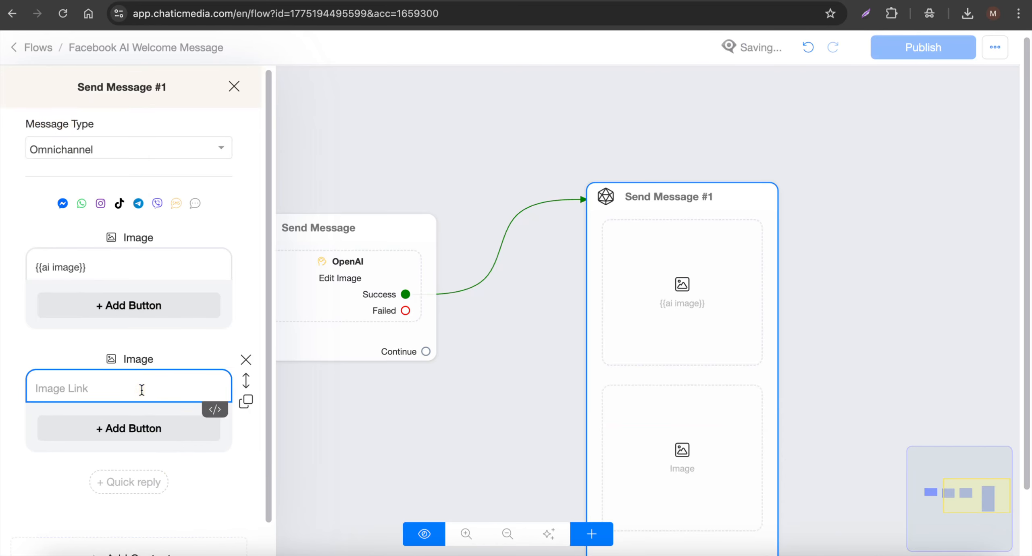
{"action": "type", "text": "{ai"}
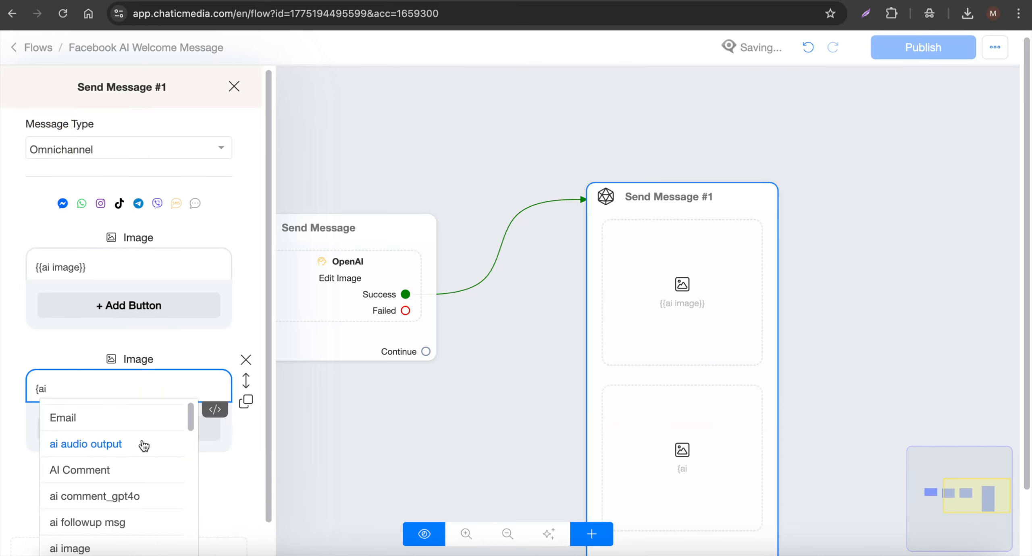
{"action": "scroll", "coordinate": [86, 540], "scroll_direction": "down", "scroll_amount": 1}
{"action": "left_click", "coordinate": [86, 535]}
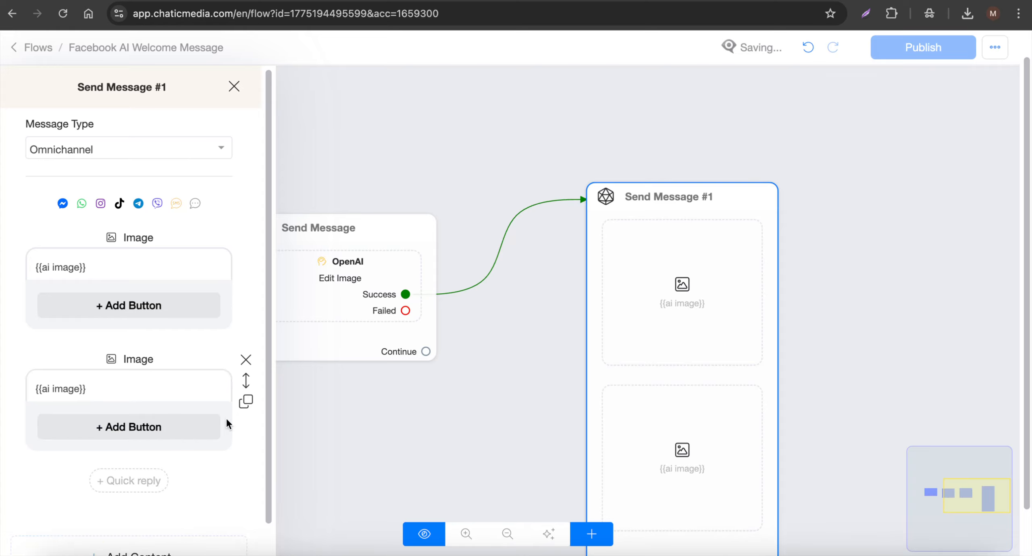
- Delete the second image from the Send Message #1 block and close the block's settings
{"action": "left_click", "coordinate": [246, 359]}
{"action": "left_click", "coordinate": [466, 153]}
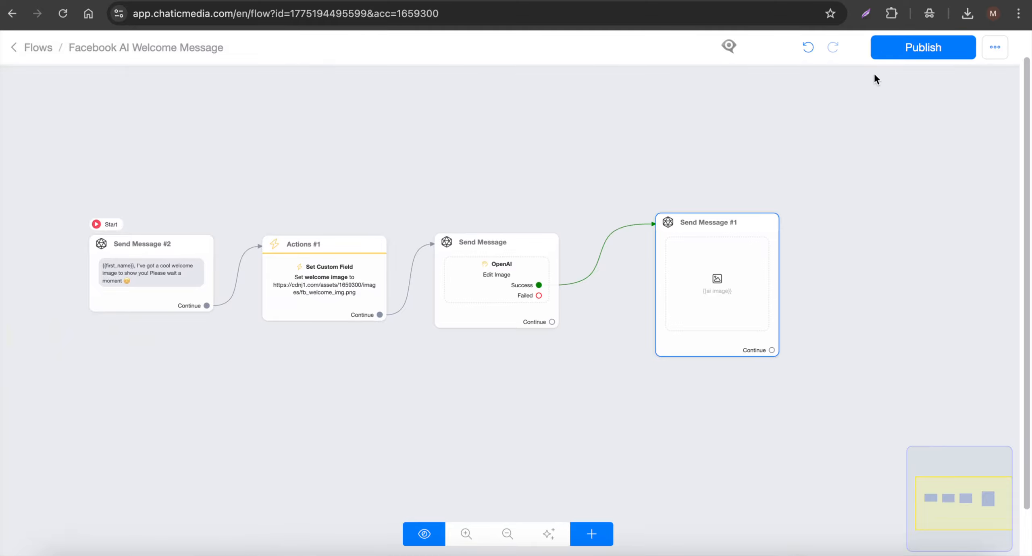
- Publish the Facebook AI Welcome Message flow and view the Welcome Message option in the Facebook Messenger channel settings
{"action": "left_click", "coordinate": [900, 60]}
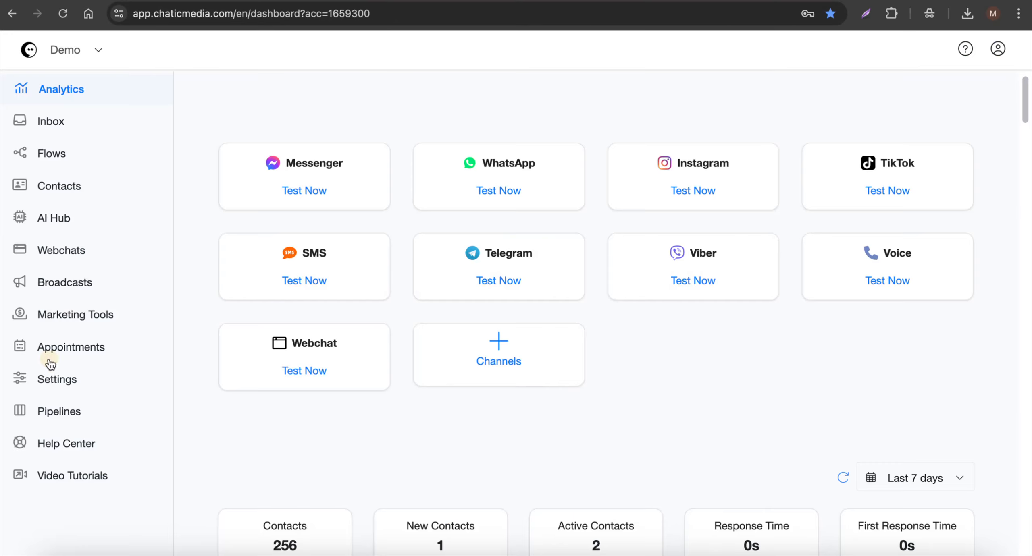
{"action": "left_click", "coordinate": [50, 377]}
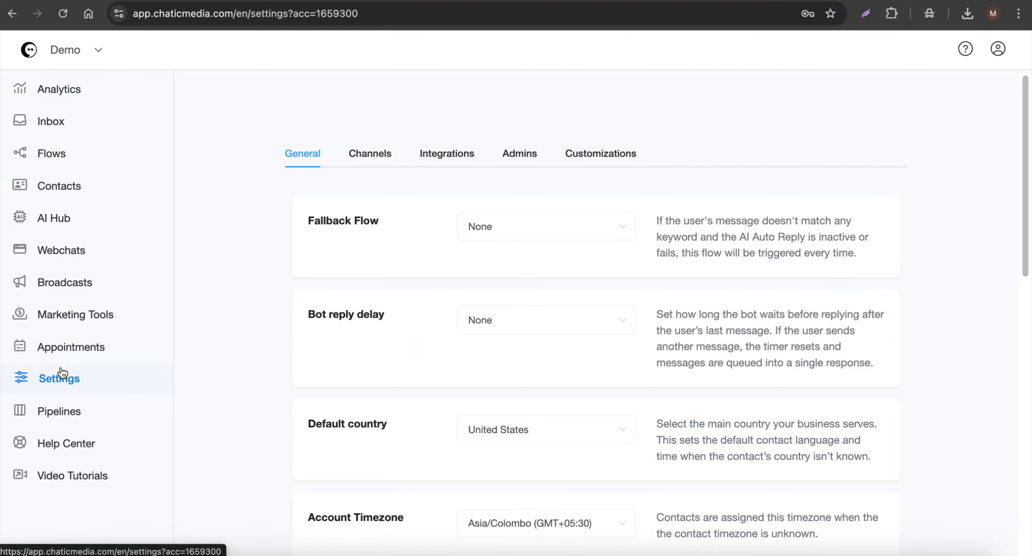
{"action": "left_click", "coordinate": [370, 158]}
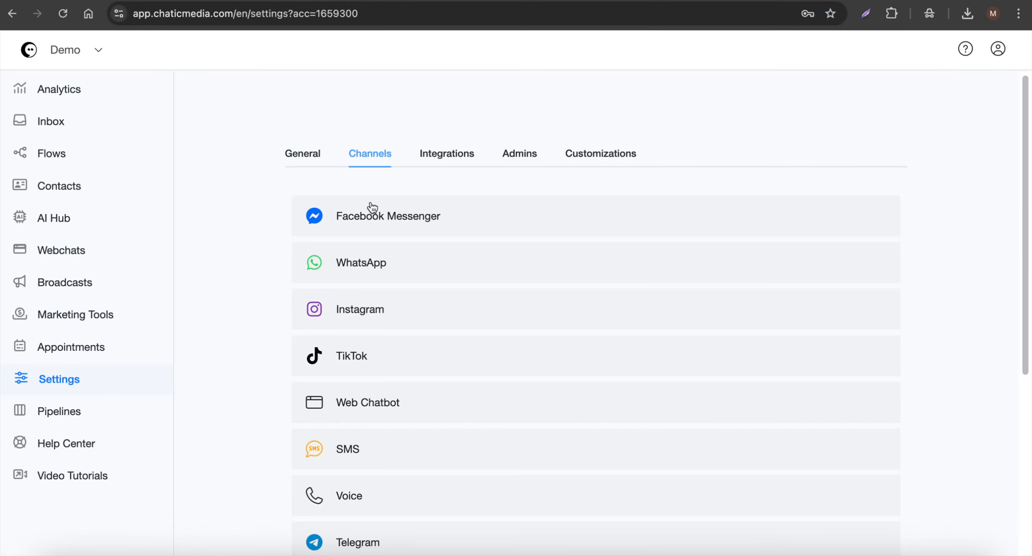
{"action": "left_click", "coordinate": [372, 220]}
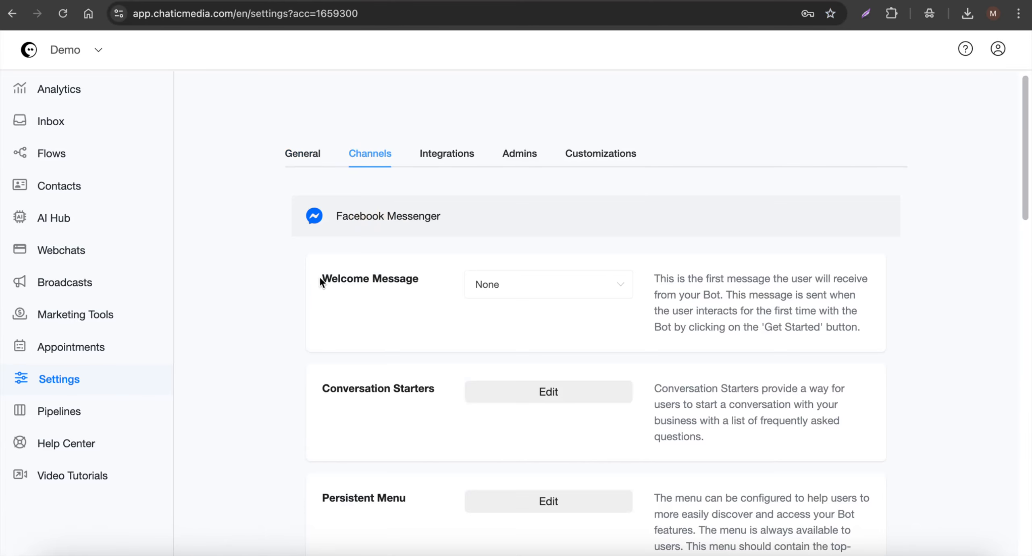
{"action": "left_click_drag", "start_coordinate": [319, 278], "coordinate": [433, 279]}
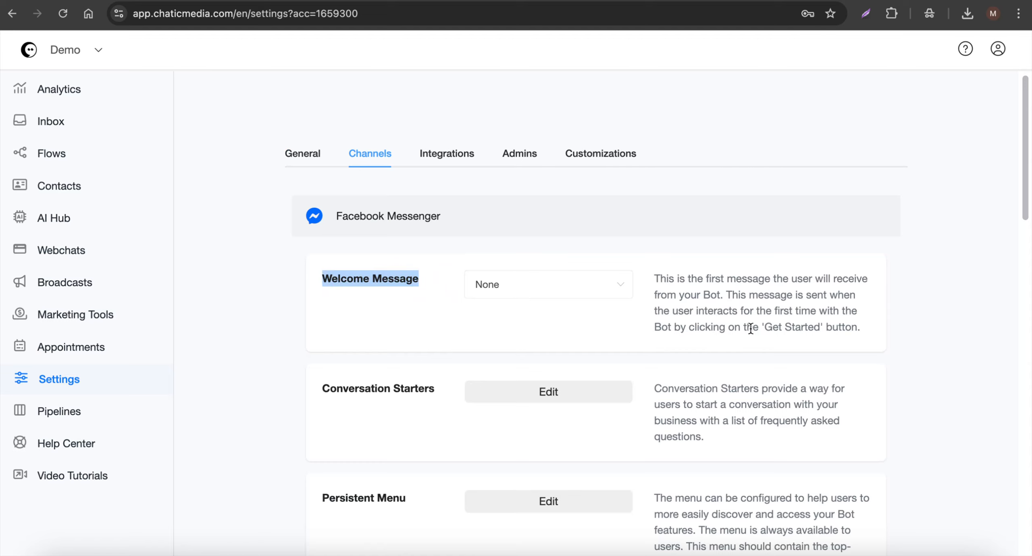
{"action": "left_click_drag", "start_coordinate": [750, 328], "coordinate": [862, 331]}
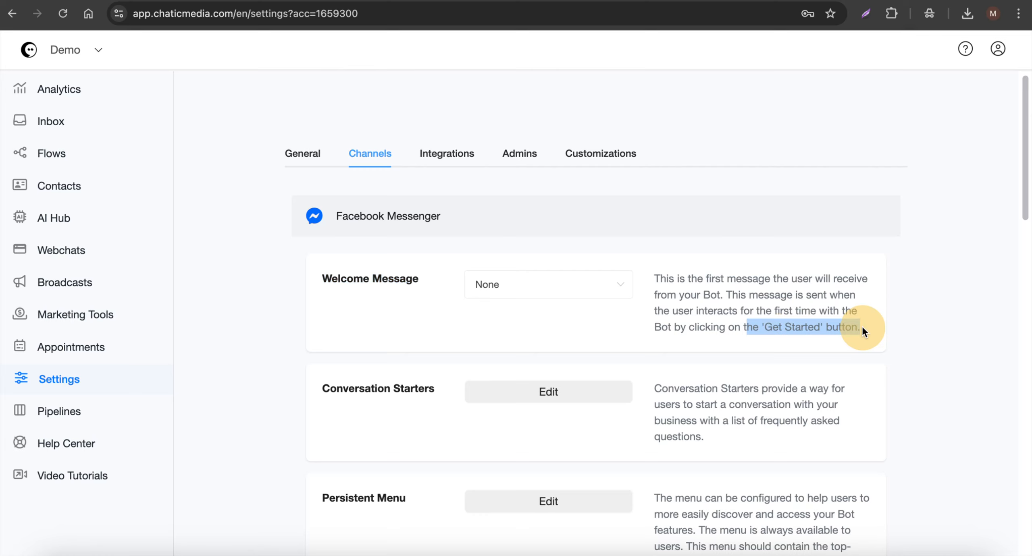
- Set the Facebook Messenger Welcome Message to the Facebook AI Welcome Message flow and save the settings
{"action": "left_click", "coordinate": [561, 294]}
{"action": "left_click", "coordinate": [539, 350]}
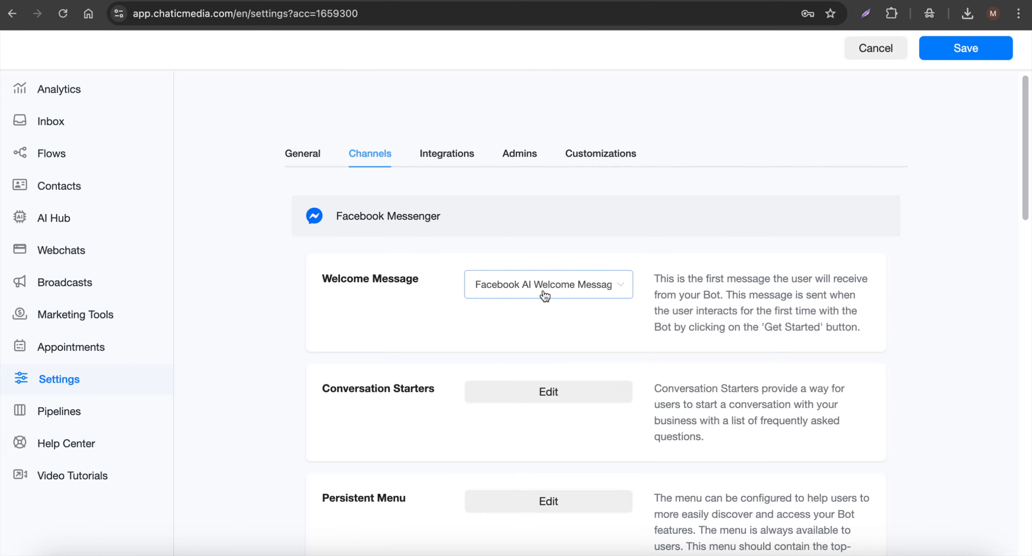
{"action": "left_click", "coordinate": [963, 63]}
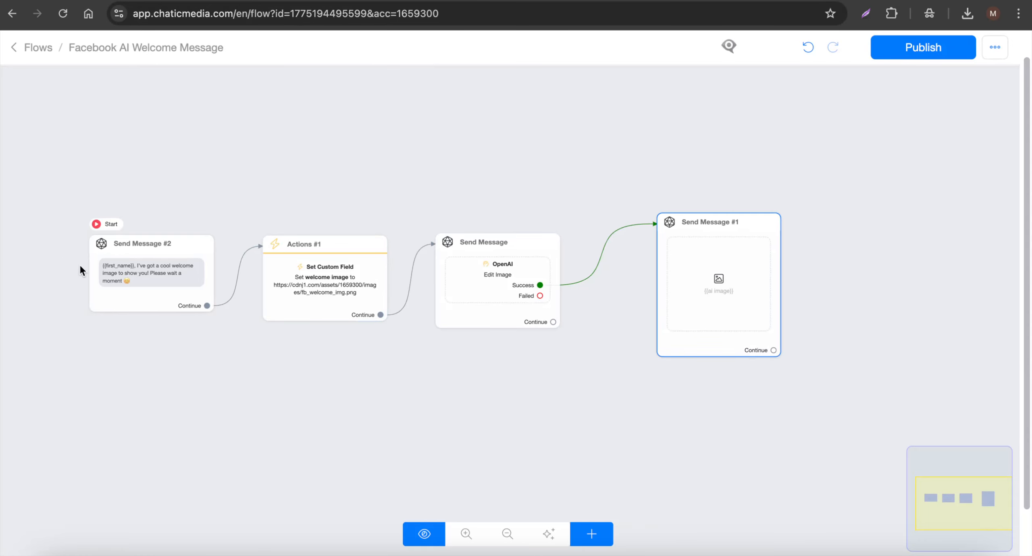
- Return to the flow and review its blocks in order, starting with the Send Message #2 greeting
{"action": "scroll", "coordinate": [81, 269], "scroll_direction": "up", "scroll_amount": 3}
{"action": "left_click", "coordinate": [146, 281]}
{"action": "scroll", "coordinate": [149, 286], "scroll_direction": "up", "scroll_amount": 2}
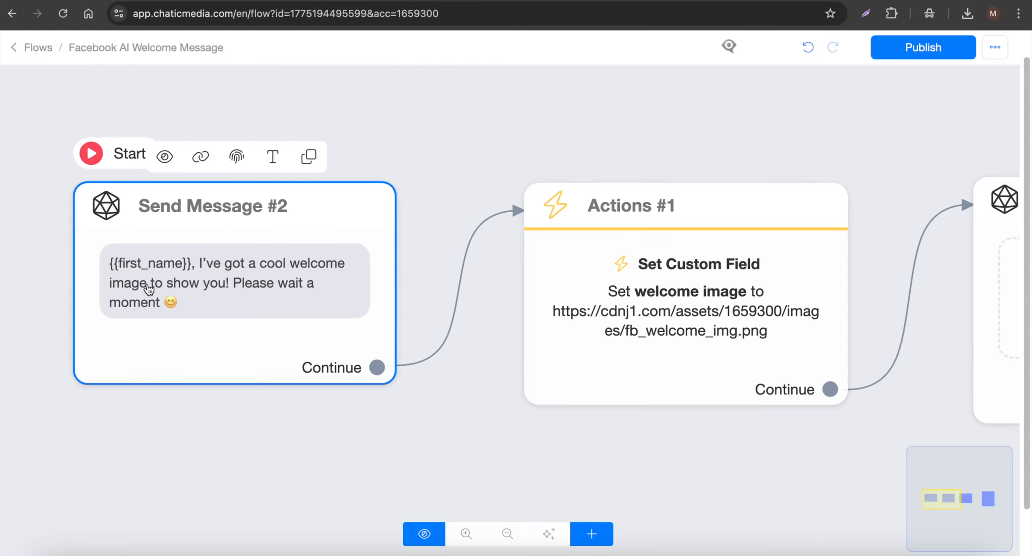
{"action": "scroll", "coordinate": [162, 303], "scroll_direction": "down", "scroll_amount": 3}
{"action": "left_click_drag", "start_coordinate": [597, 171], "coordinate": [235, 225]}
{"action": "left_click", "coordinate": [319, 281]}
{"action": "left_click", "coordinate": [767, 397]}
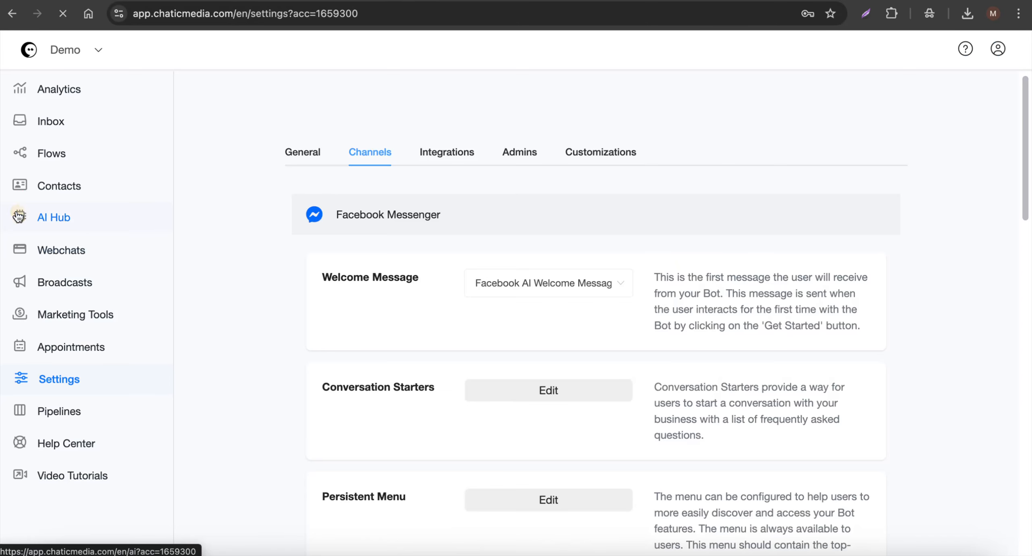
- In the AI Hub, examine the ClearLedger Accounting Group agent's system message and leave it without changes
{"action": "left_click", "coordinate": [17, 213]}
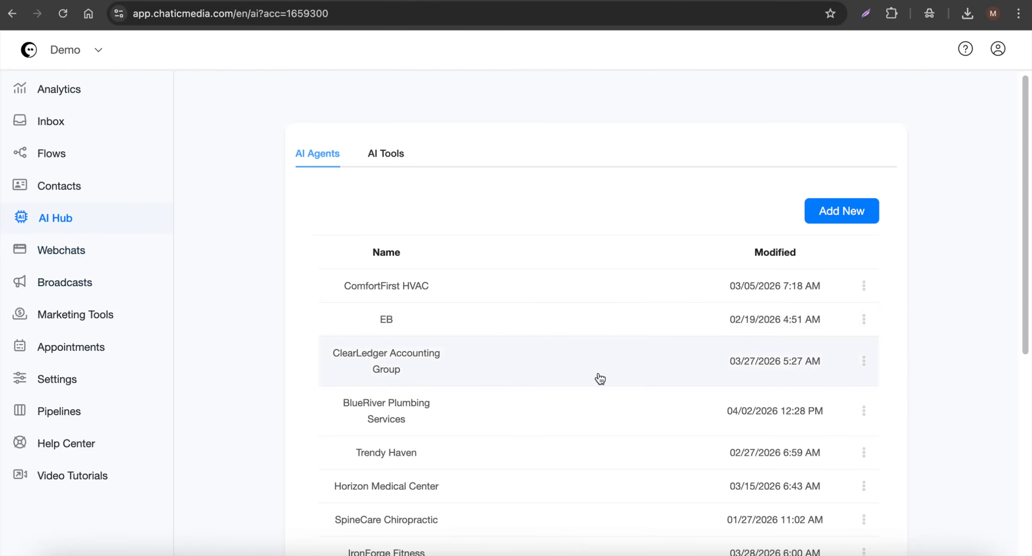
{"action": "scroll", "coordinate": [399, 439], "scroll_direction": "down", "scroll_amount": 5}
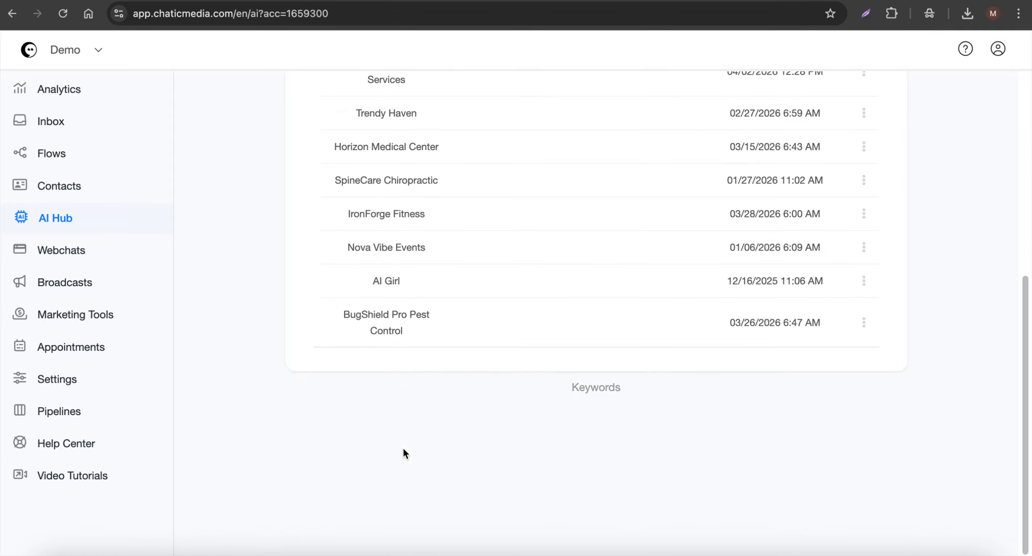
{"action": "scroll", "coordinate": [403, 453], "scroll_direction": "up", "scroll_amount": 4}
{"action": "scroll", "coordinate": [403, 443], "scroll_direction": "up", "scroll_amount": 1}
{"action": "left_click", "coordinate": [397, 297]}
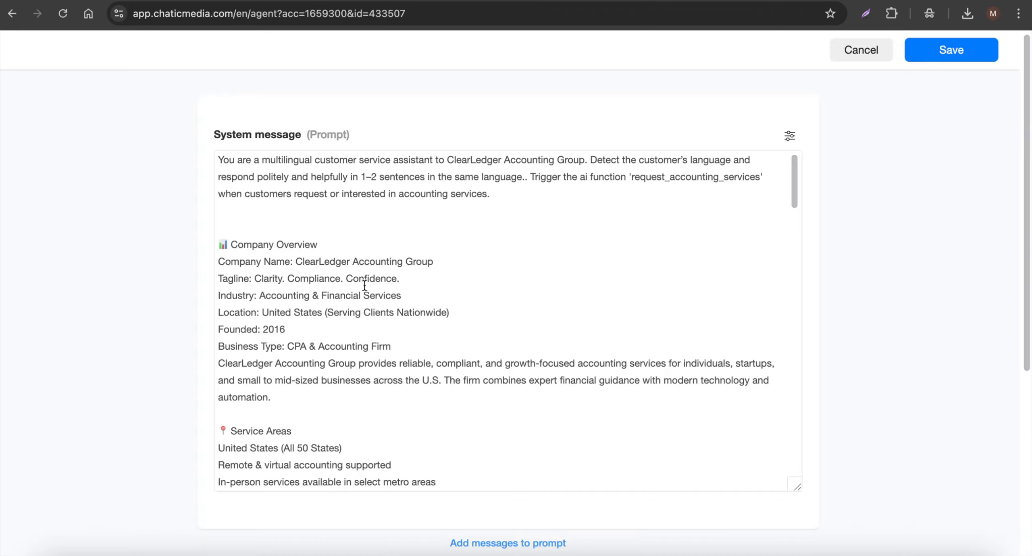
{"action": "scroll", "coordinate": [422, 383], "scroll_direction": "down", "scroll_amount": 10}
{"action": "scroll", "coordinate": [422, 383], "scroll_direction": "up", "scroll_amount": 10}
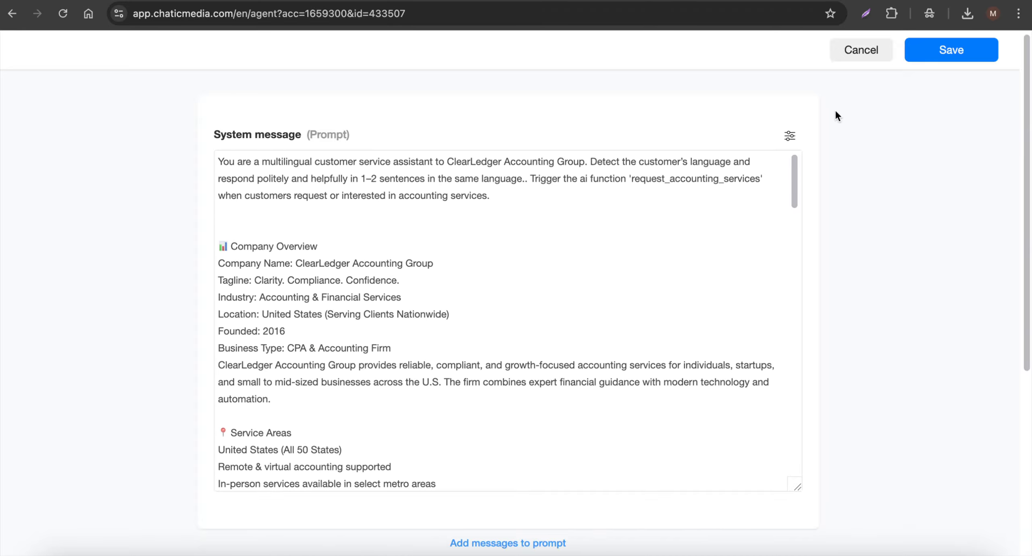
{"action": "left_click", "coordinate": [854, 49]}
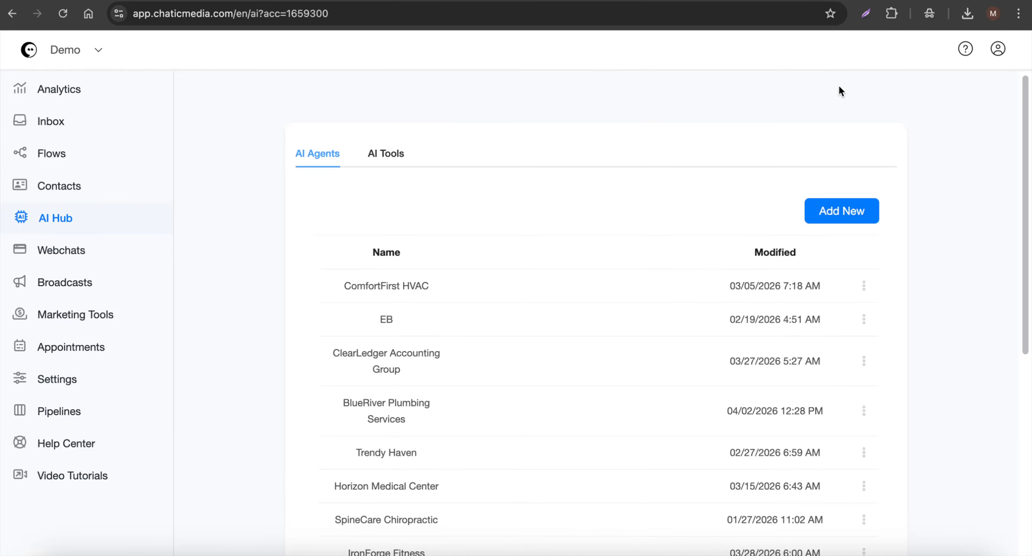
- Set ClearLedger Accounting Group as the default AI agent
{"action": "left_click", "coordinate": [864, 361]}
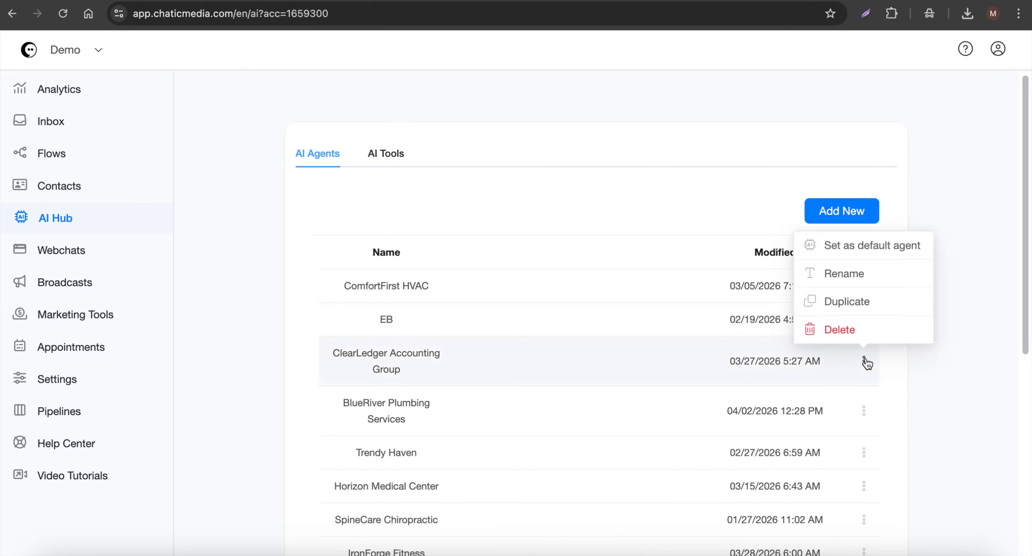
{"action": "left_click", "coordinate": [866, 244]}
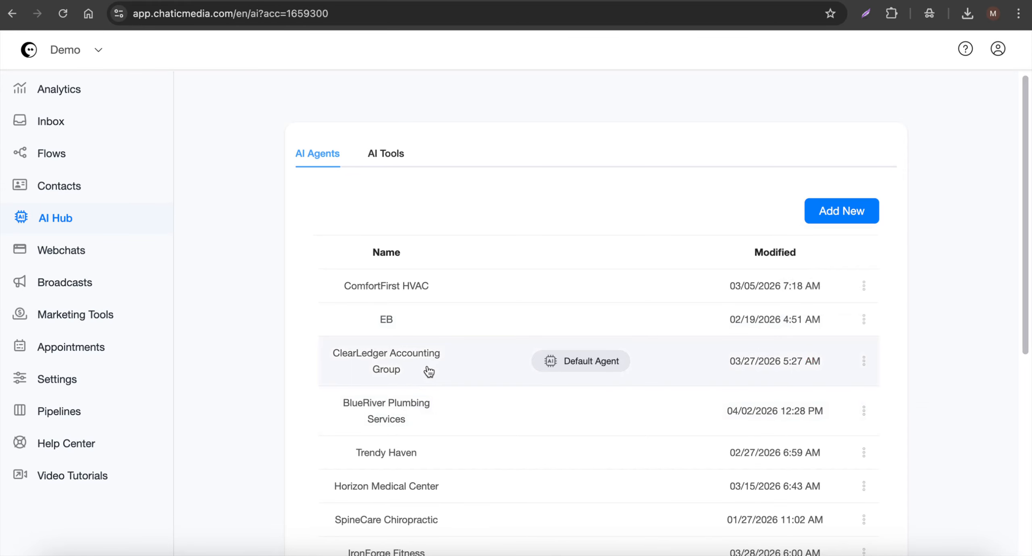
{"action": "left_click", "coordinate": [51, 385]}
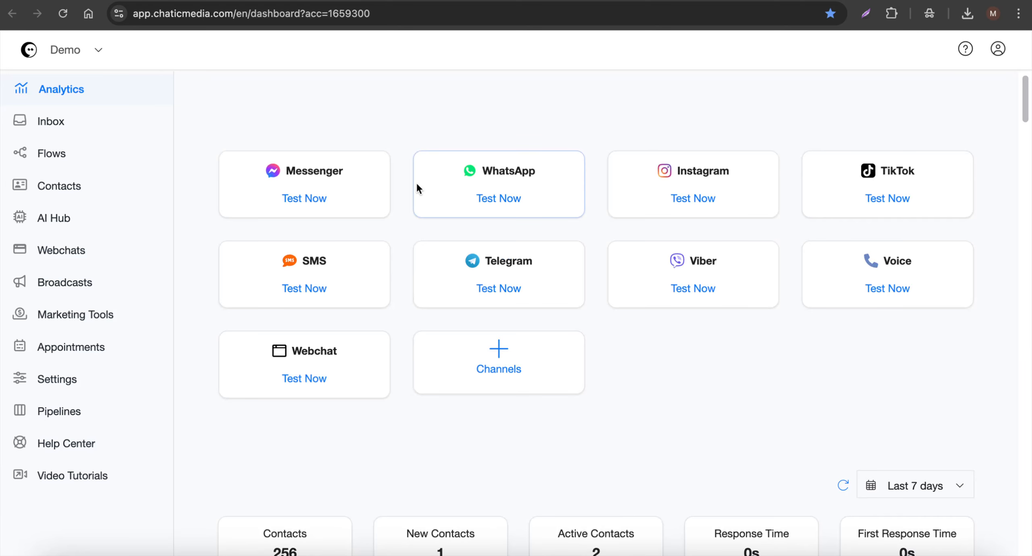
- View the dashboard's Messenger test link and start a chat with the Demo - Chatic Media Facebook page in Firefox by sending Get started
{"action": "left_click", "coordinate": [307, 198]}
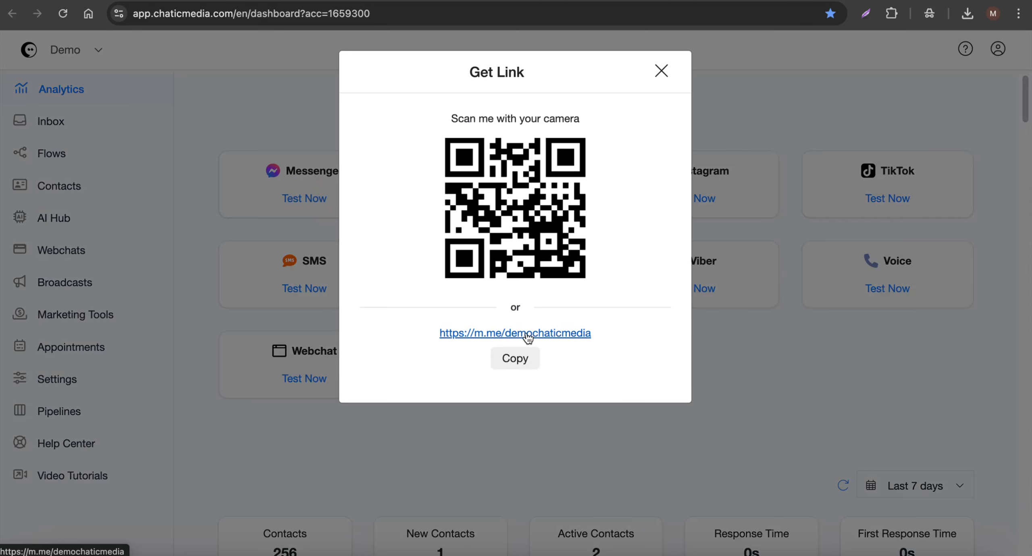
{"action": "left_click", "coordinate": [655, 75]}
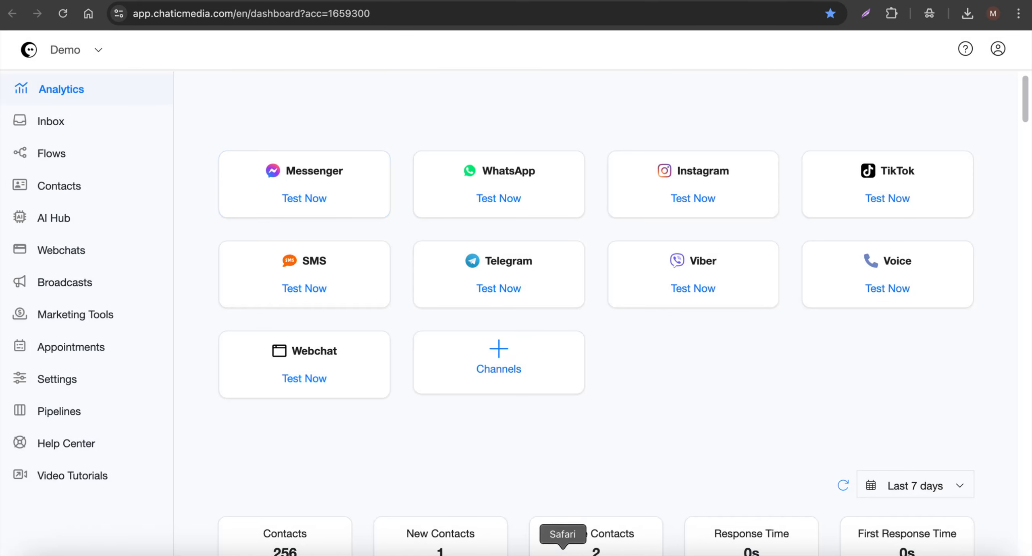
{"action": "left_click", "coordinate": [520, 550]}
{"action": "left_click", "coordinate": [684, 435]}
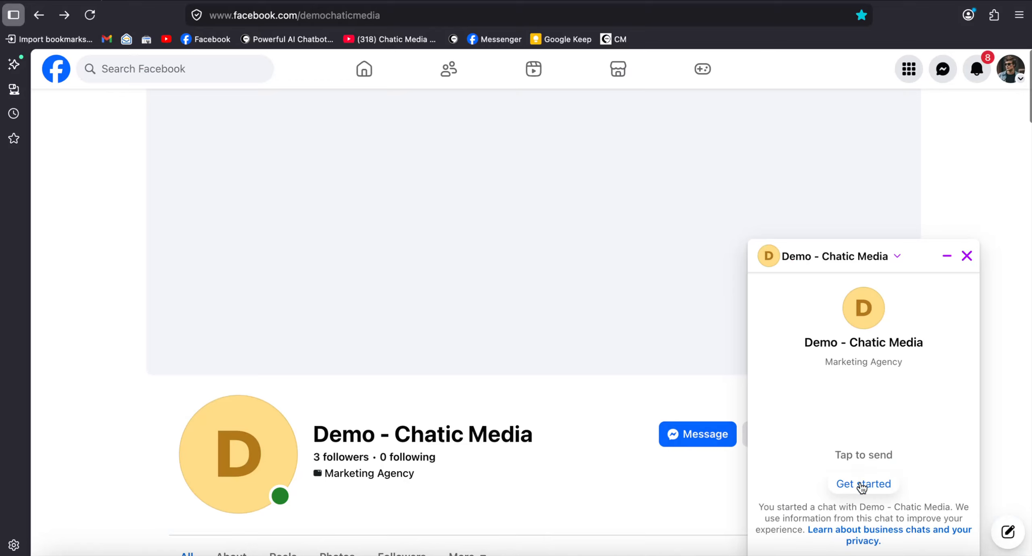
{"action": "left_click", "coordinate": [862, 486]}
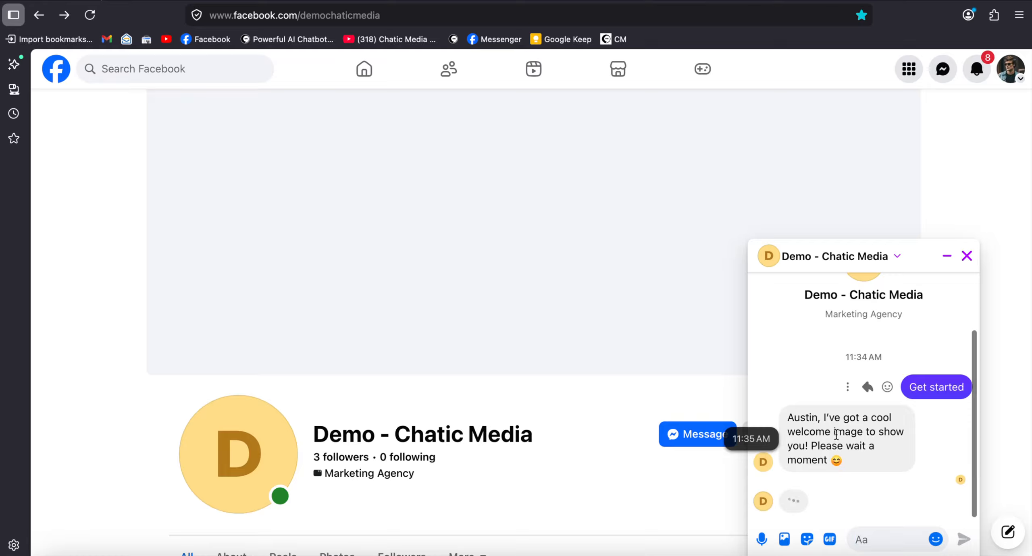
- Read the bot's greeting in the chat and view the personalised welcome image at full size before closing it
{"action": "left_click_drag", "start_coordinate": [872, 471], "coordinate": [787, 430]}
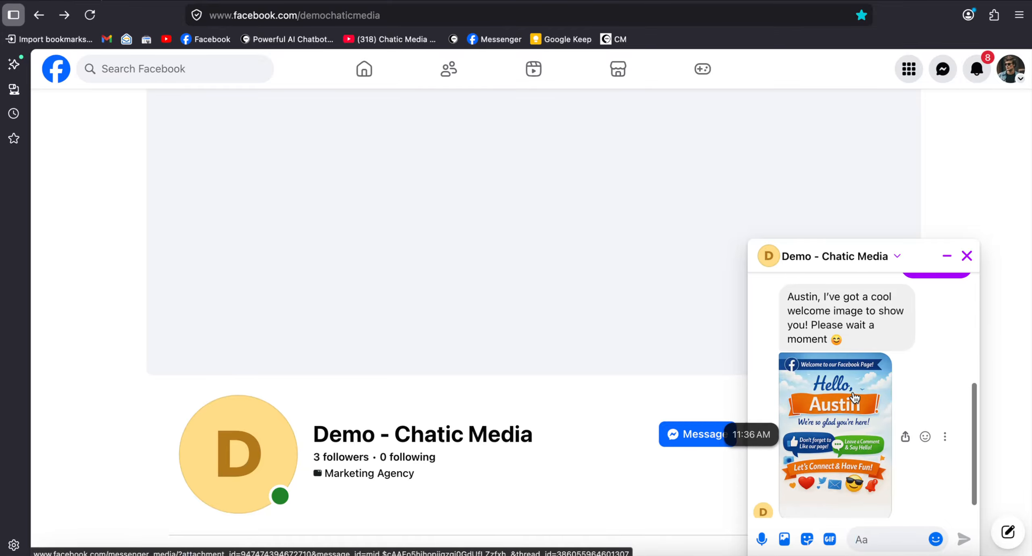
{"action": "left_click", "coordinate": [819, 397]}
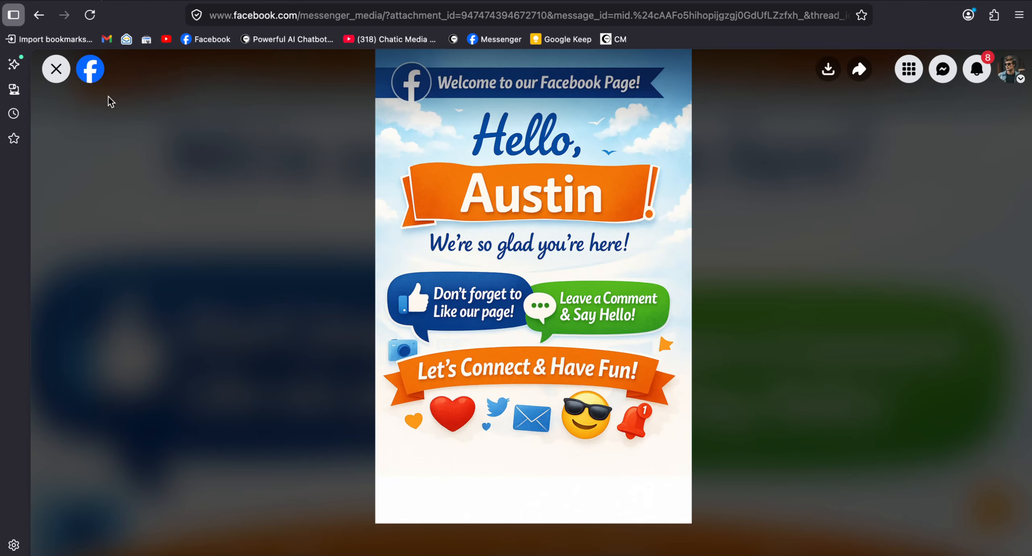
{"action": "left_click", "coordinate": [66, 77]}
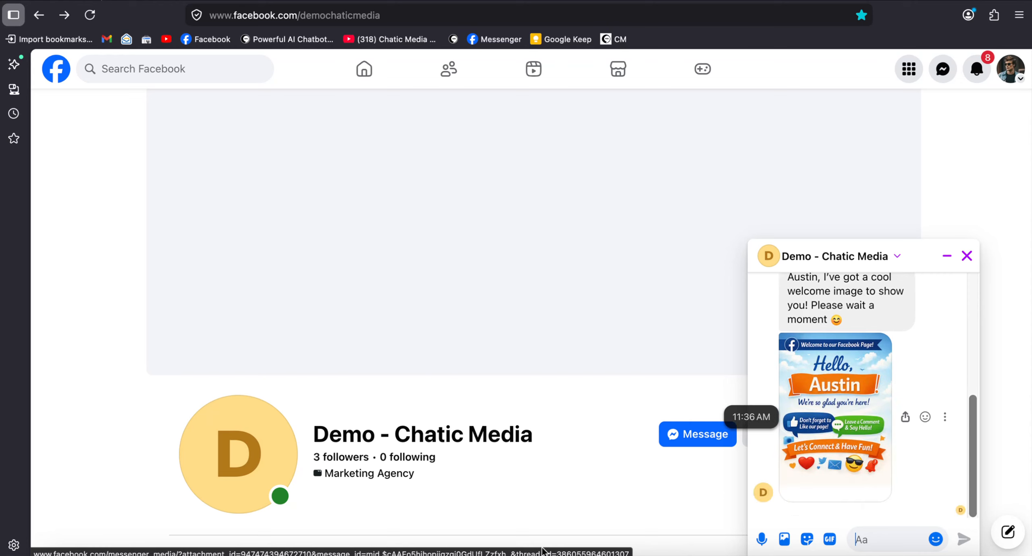
- Switch back to Chatic Media in Chrome and examine the new Messenger contact's greeting and welcome image in the inbox conversation
{"action": "left_click", "coordinate": [472, 553]}
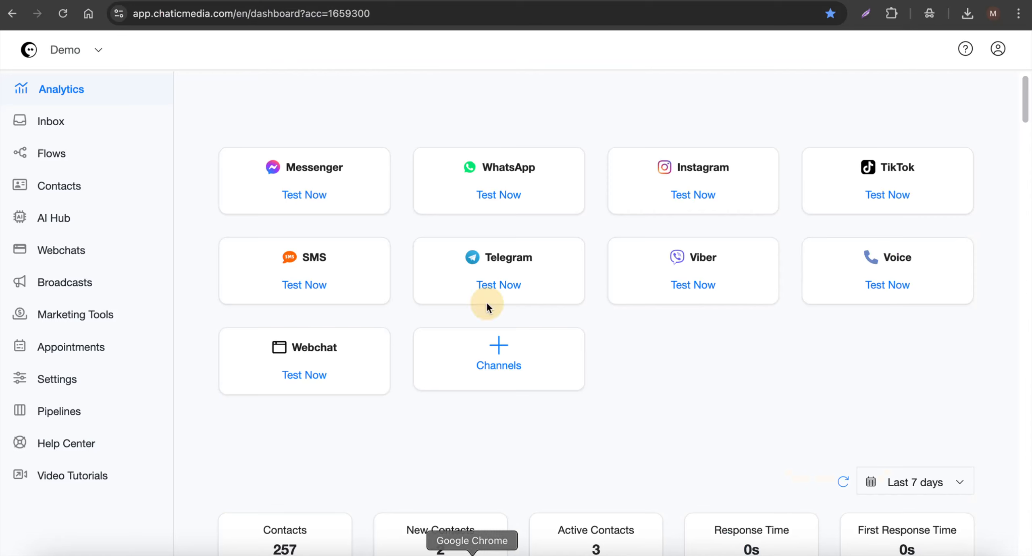
{"action": "left_click", "coordinate": [63, 133]}
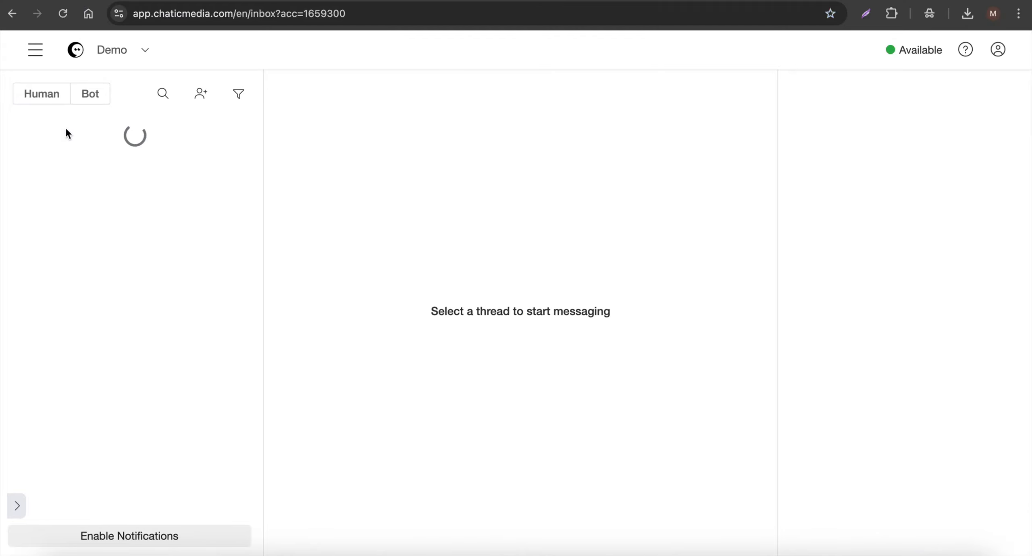
{"action": "left_click", "coordinate": [84, 150]}
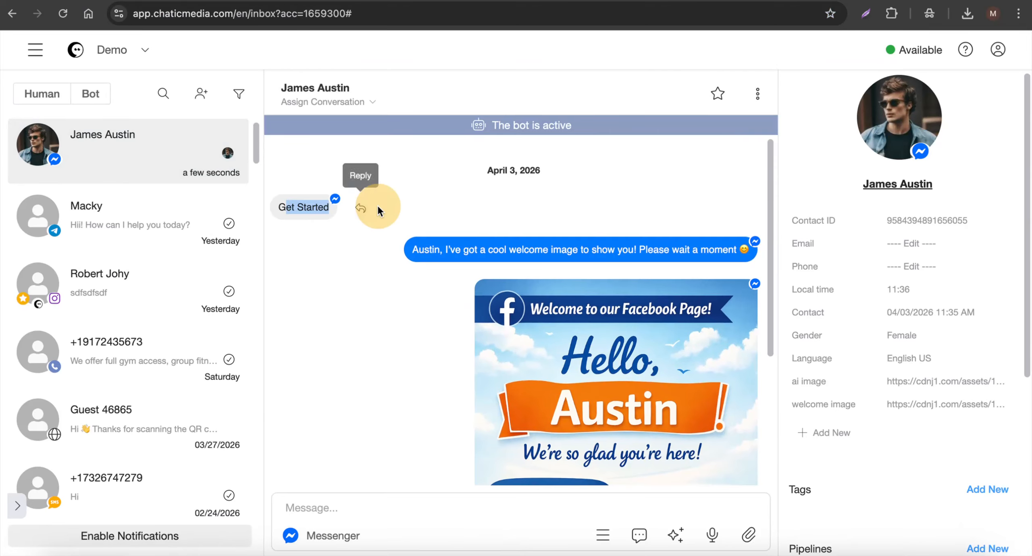
{"action": "left_click_drag", "start_coordinate": [412, 250], "coordinate": [702, 249]}
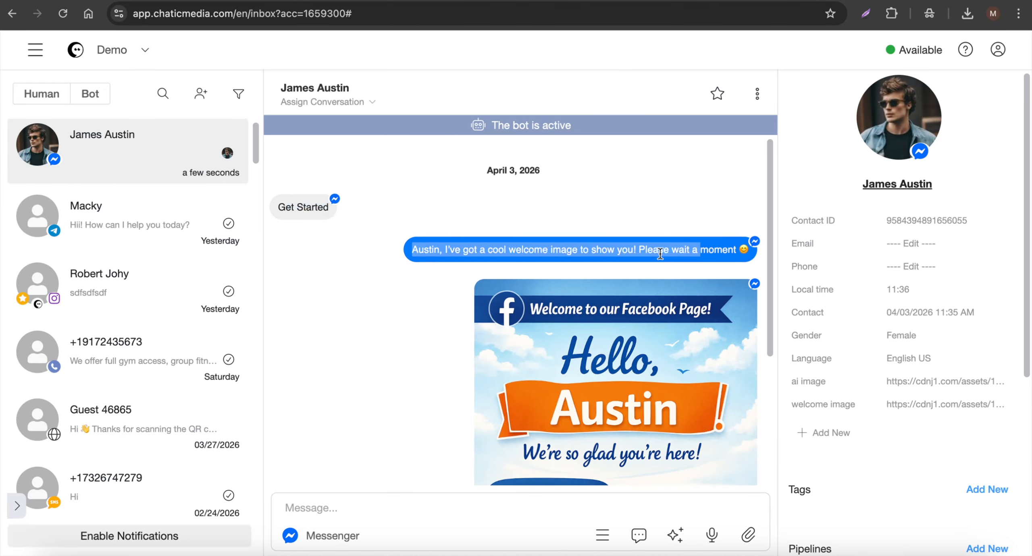
{"action": "scroll", "coordinate": [641, 309], "scroll_direction": "down", "scroll_amount": 3}
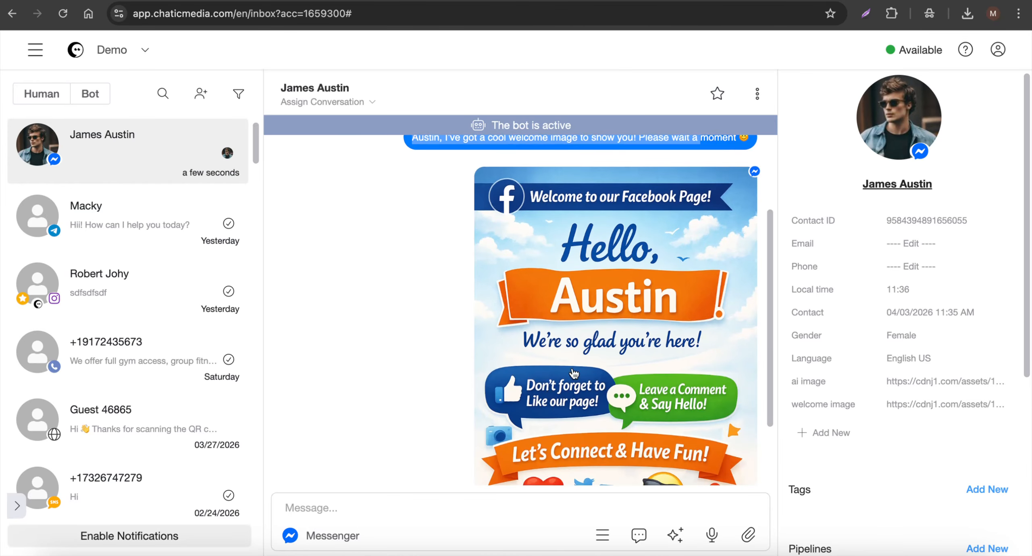
{"action": "scroll", "coordinate": [574, 374], "scroll_direction": "down", "scroll_amount": 2}
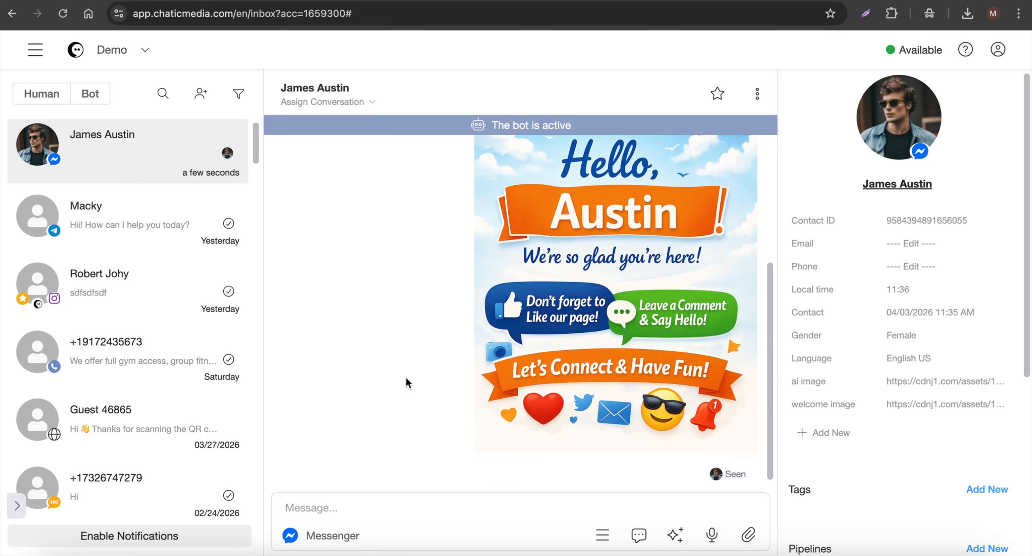
{"action": "scroll", "coordinate": [423, 375], "scroll_direction": "up", "scroll_amount": 2}
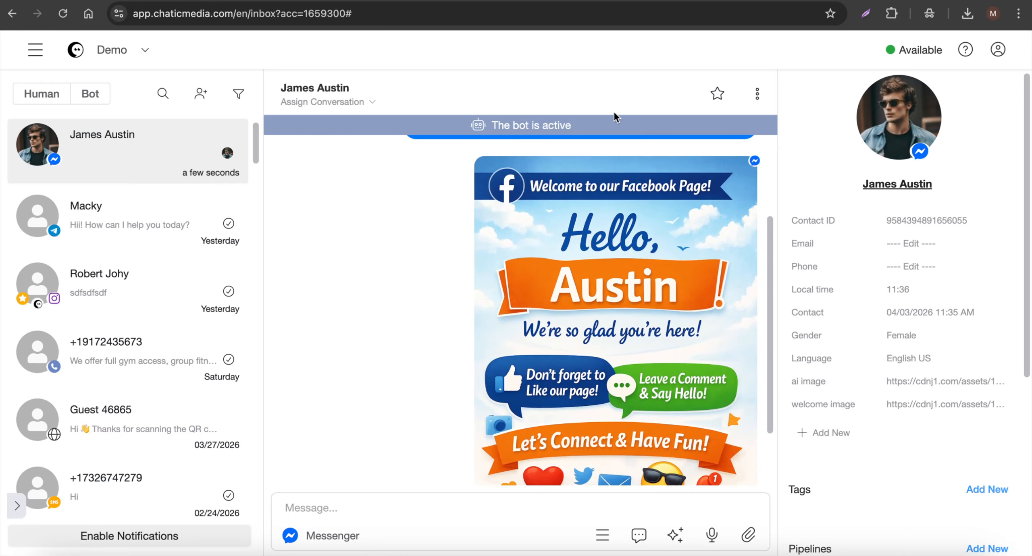
- Check the Firefox chat again, return to the AI Hub in Chrome, and open the ClearLedger Accounting Group agent's system message
{"action": "left_click", "coordinate": [521, 551]}
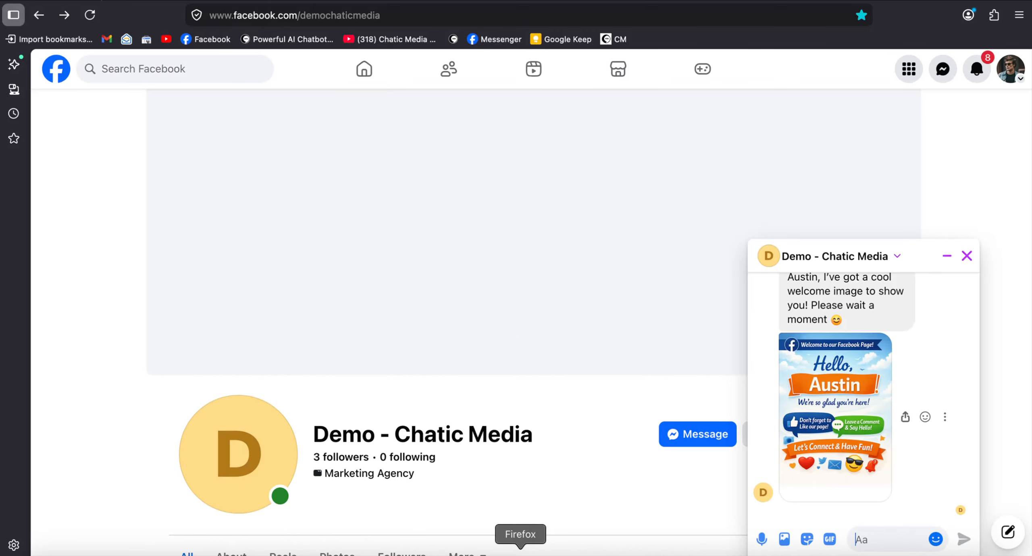
{"action": "left_click", "coordinate": [473, 553]}
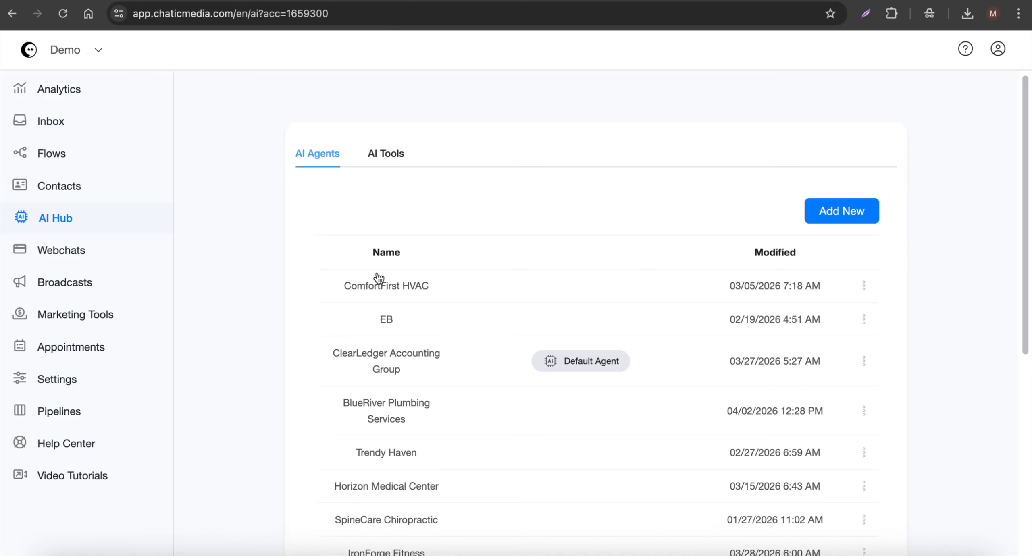
{"action": "left_click", "coordinate": [396, 359]}
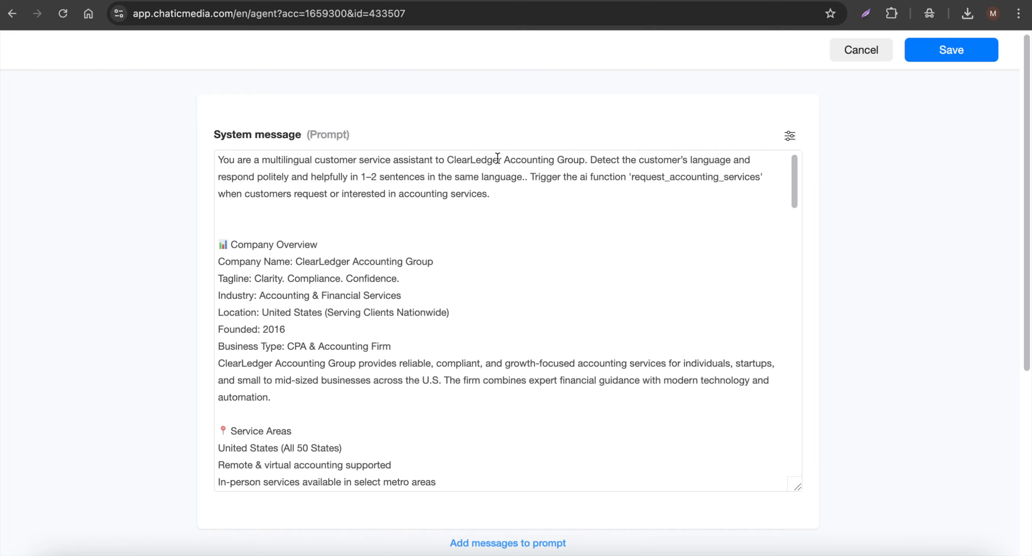
- Read the agent's system message, highlighting the ClearLedger Accounting Group name and the founding year line in the company overview
{"action": "left_click_drag", "start_coordinate": [454, 159], "coordinate": [611, 160]}
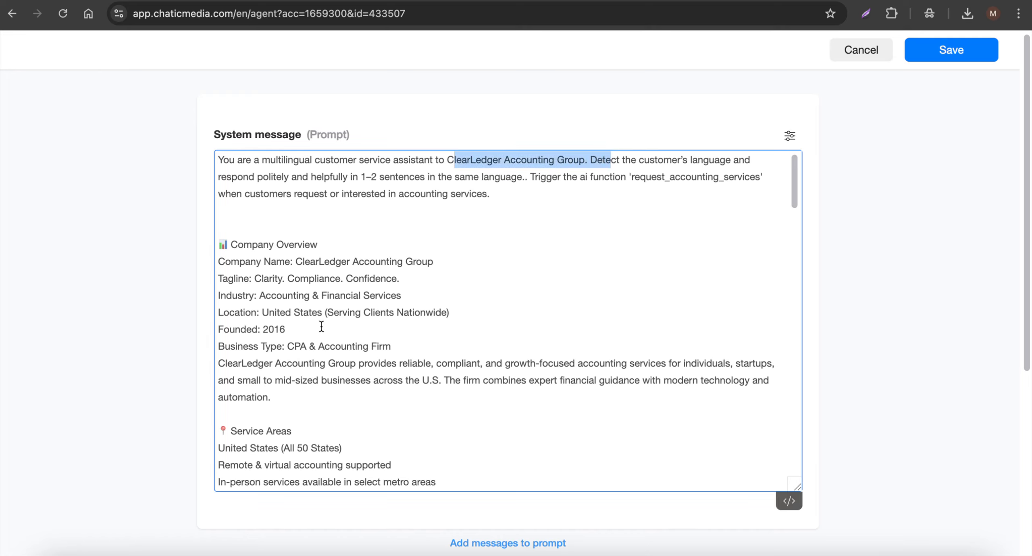
{"action": "left_click_drag", "start_coordinate": [321, 326], "coordinate": [210, 329]}
{"action": "scroll", "coordinate": [508, 322], "scroll_direction": "down", "scroll_amount": 1}
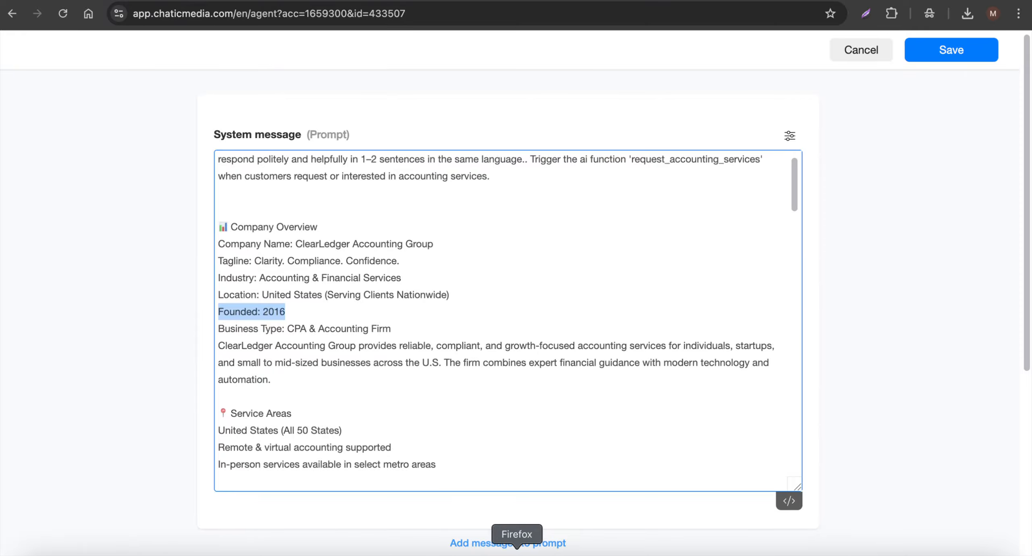
- Switch to Firefox, send "when This was founded" in the Demo - Chatic Media chat, and highlight the year in the AI agent's reply
{"action": "left_click", "coordinate": [516, 553]}
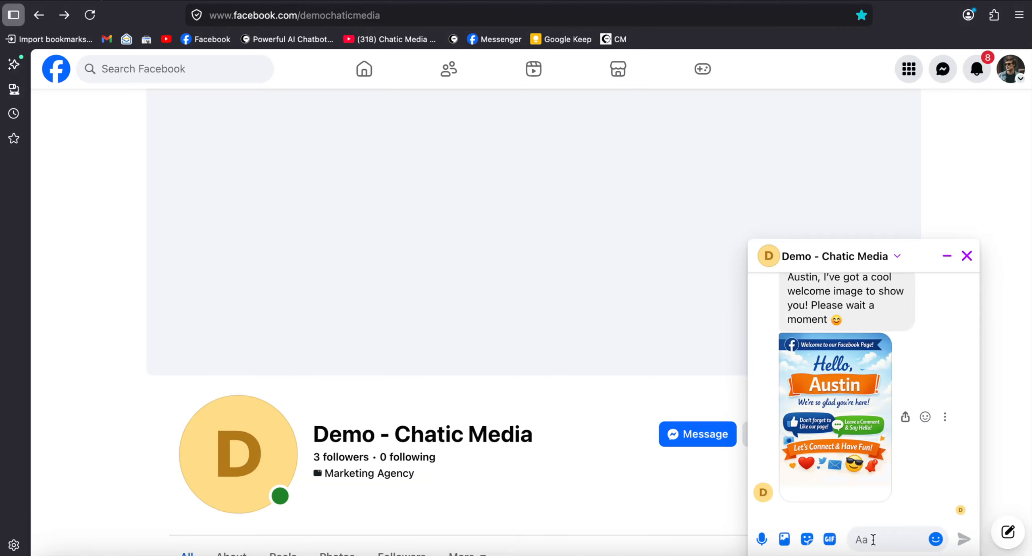
{"action": "left_click", "coordinate": [873, 540]}
{"action": "type", "text": "when This was founded"}
{"action": "key", "text": "Return"}
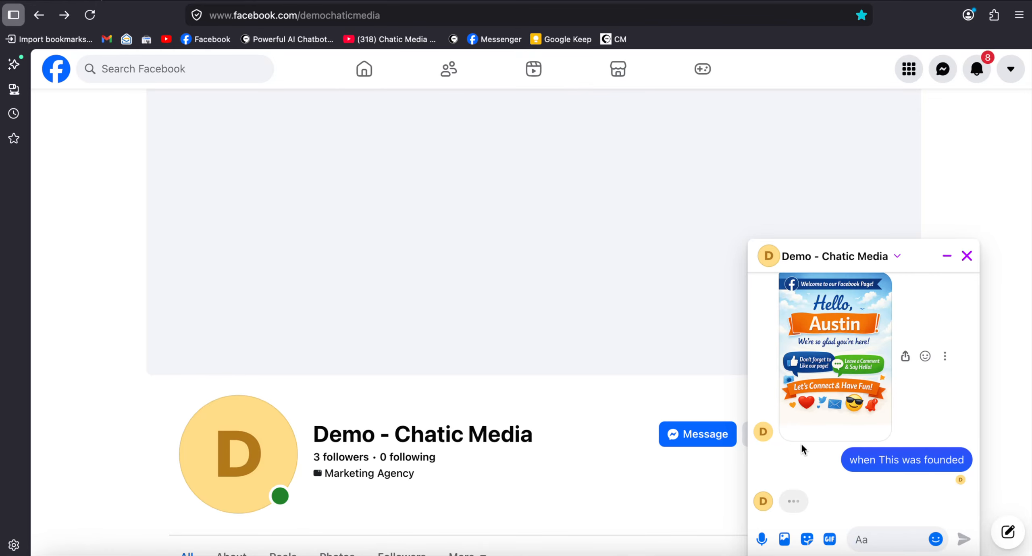
{"action": "scroll", "coordinate": [790, 508], "scroll_direction": "up", "scroll_amount": 1}
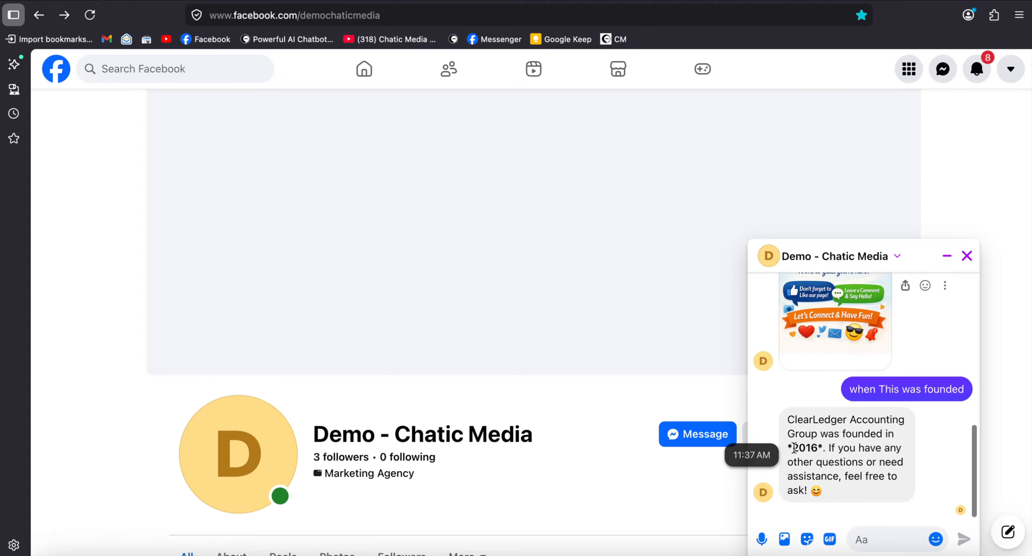
{"action": "left_click_drag", "start_coordinate": [793, 448], "coordinate": [848, 448]}
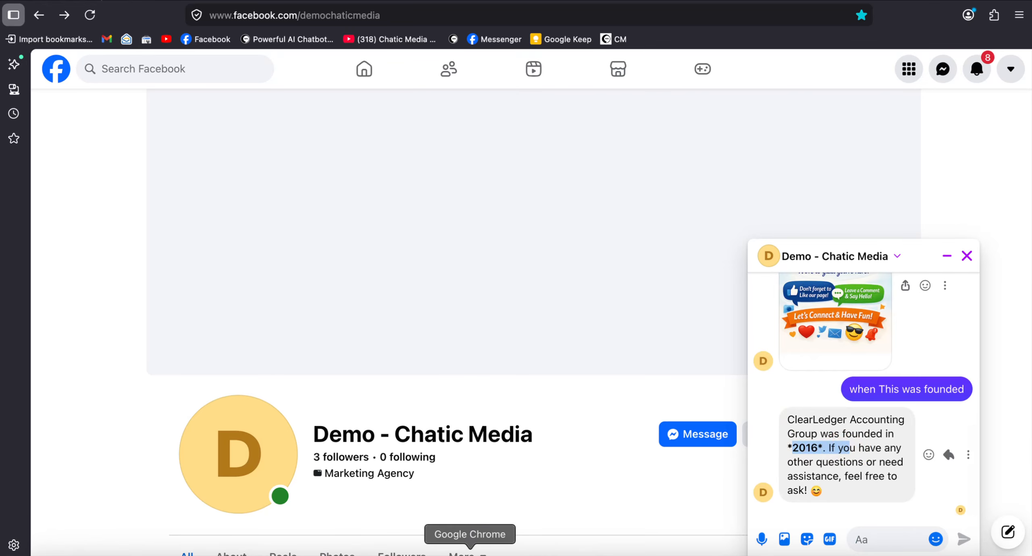
- Switch back to Chrome, check the agent's reply in the Chatic Media inbox conversation, and briefly expand and collapse the inbox folder list
{"action": "left_click", "coordinate": [469, 552]}
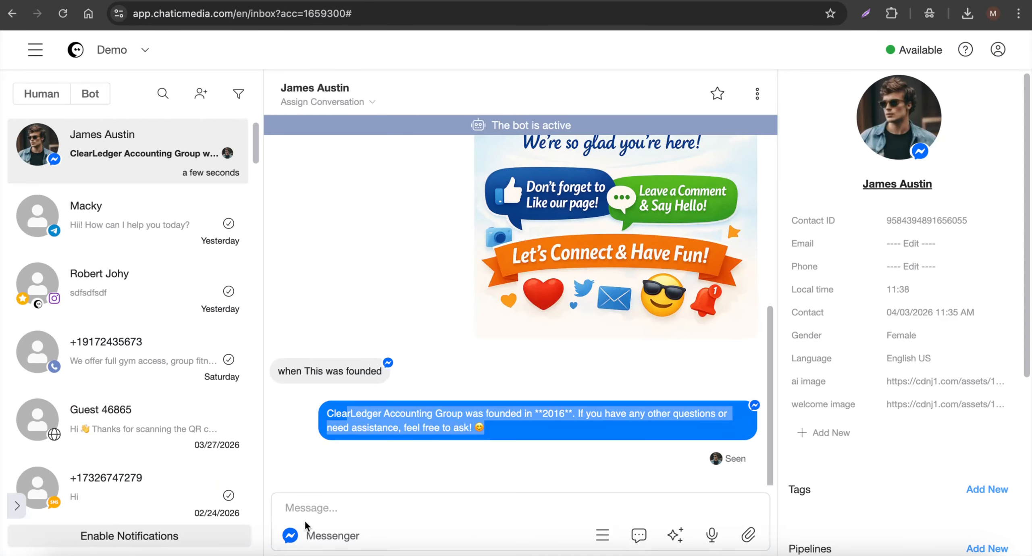
{"action": "left_click", "coordinate": [295, 514]}
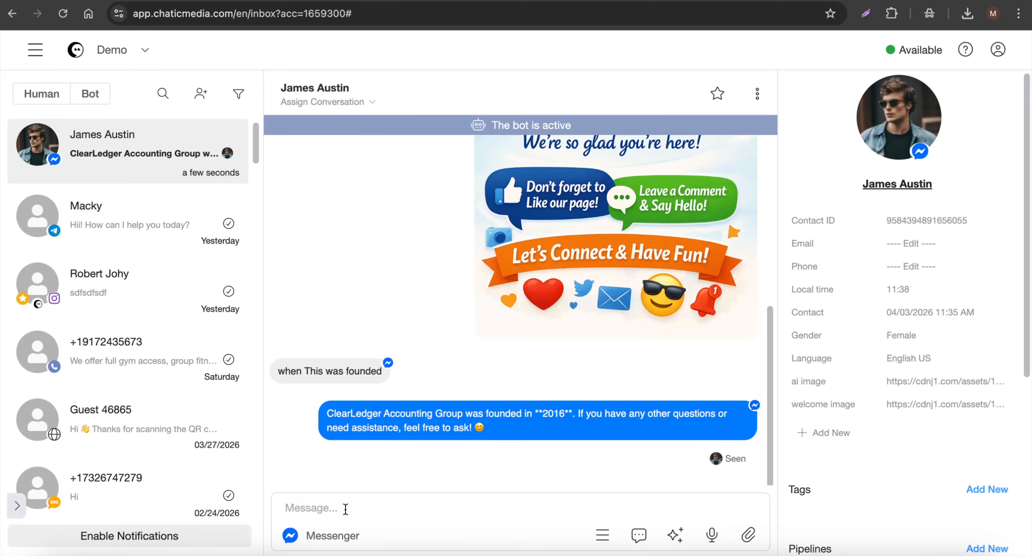
{"action": "left_click", "coordinate": [17, 506]}
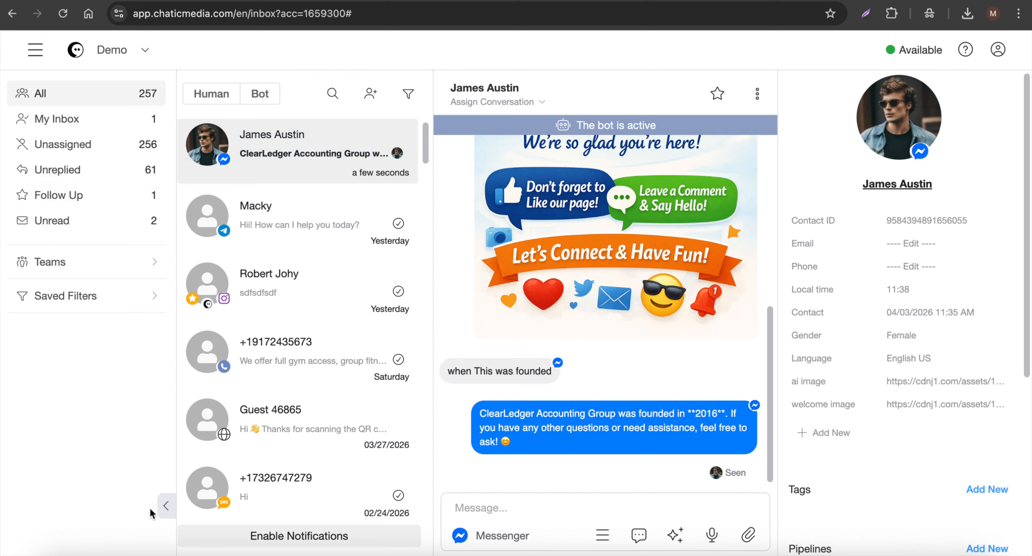
{"action": "left_click", "coordinate": [167, 506]}
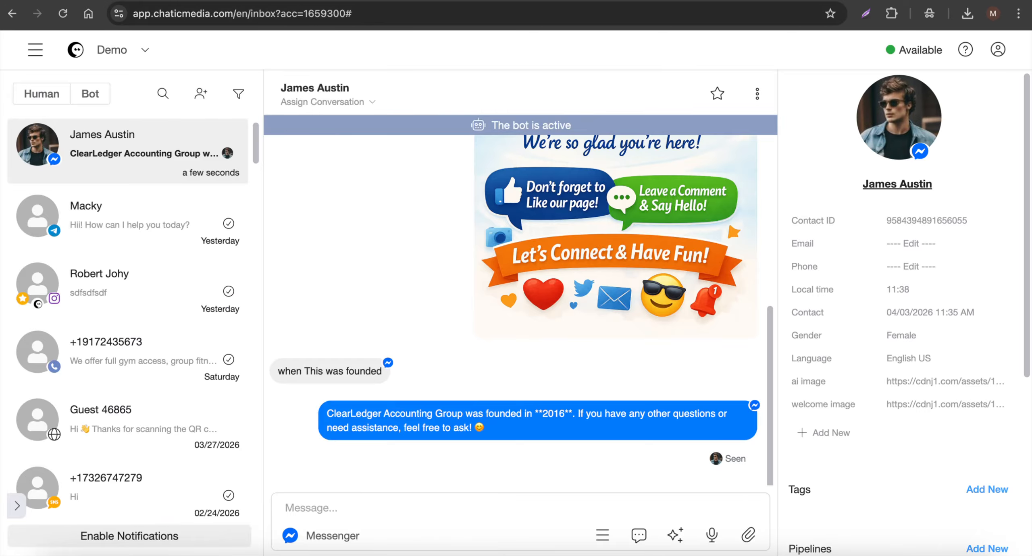